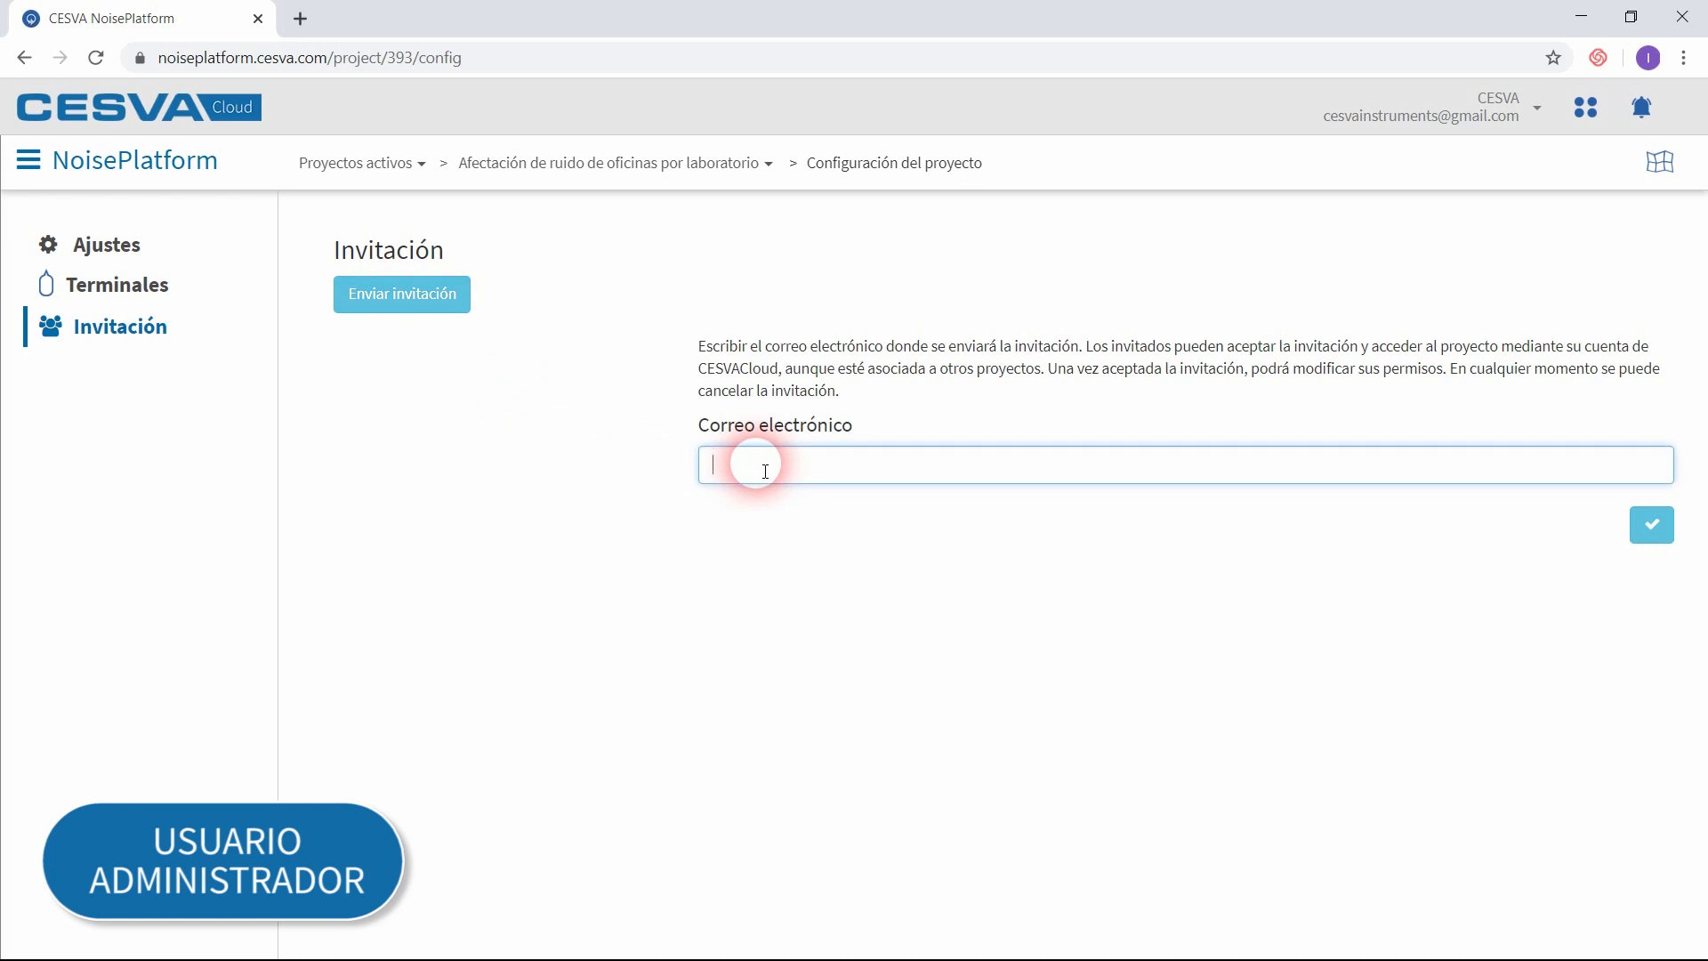
# Step: Send a project invitation to the guest's e-mail address
pyautogui.click(1660, 544)
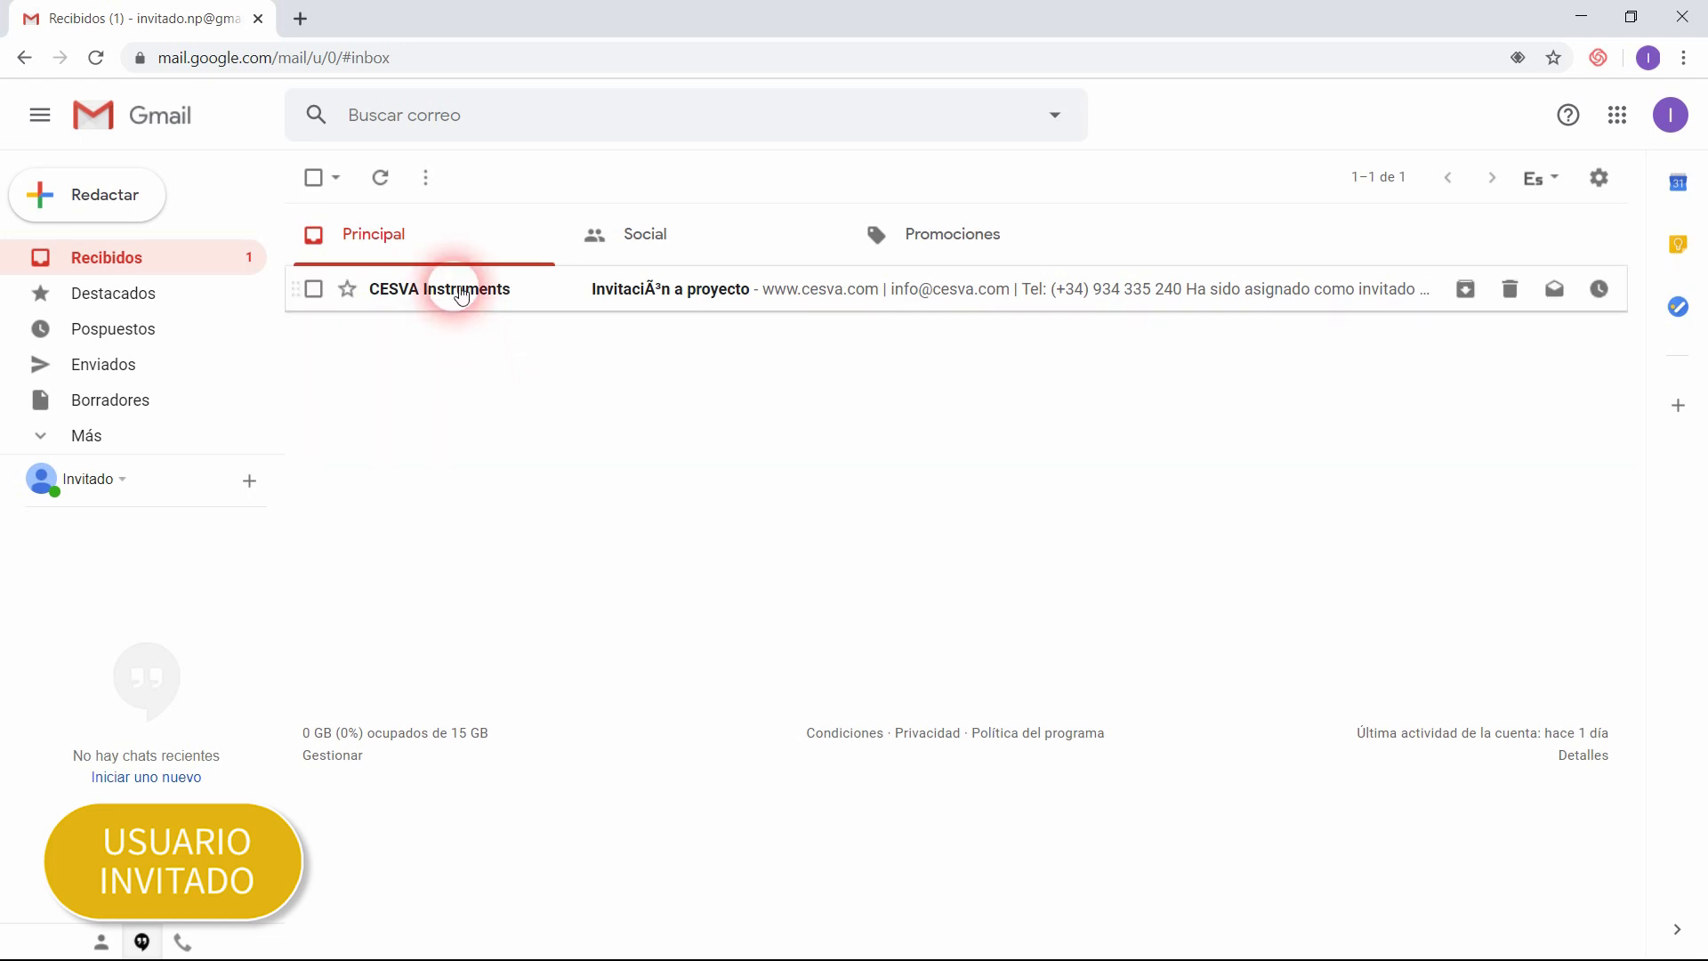
# Step: In the guest's Gmail, follow the link in the project invitation and register the new user with the contact person's name and Español as language
pyautogui.click(461, 293)
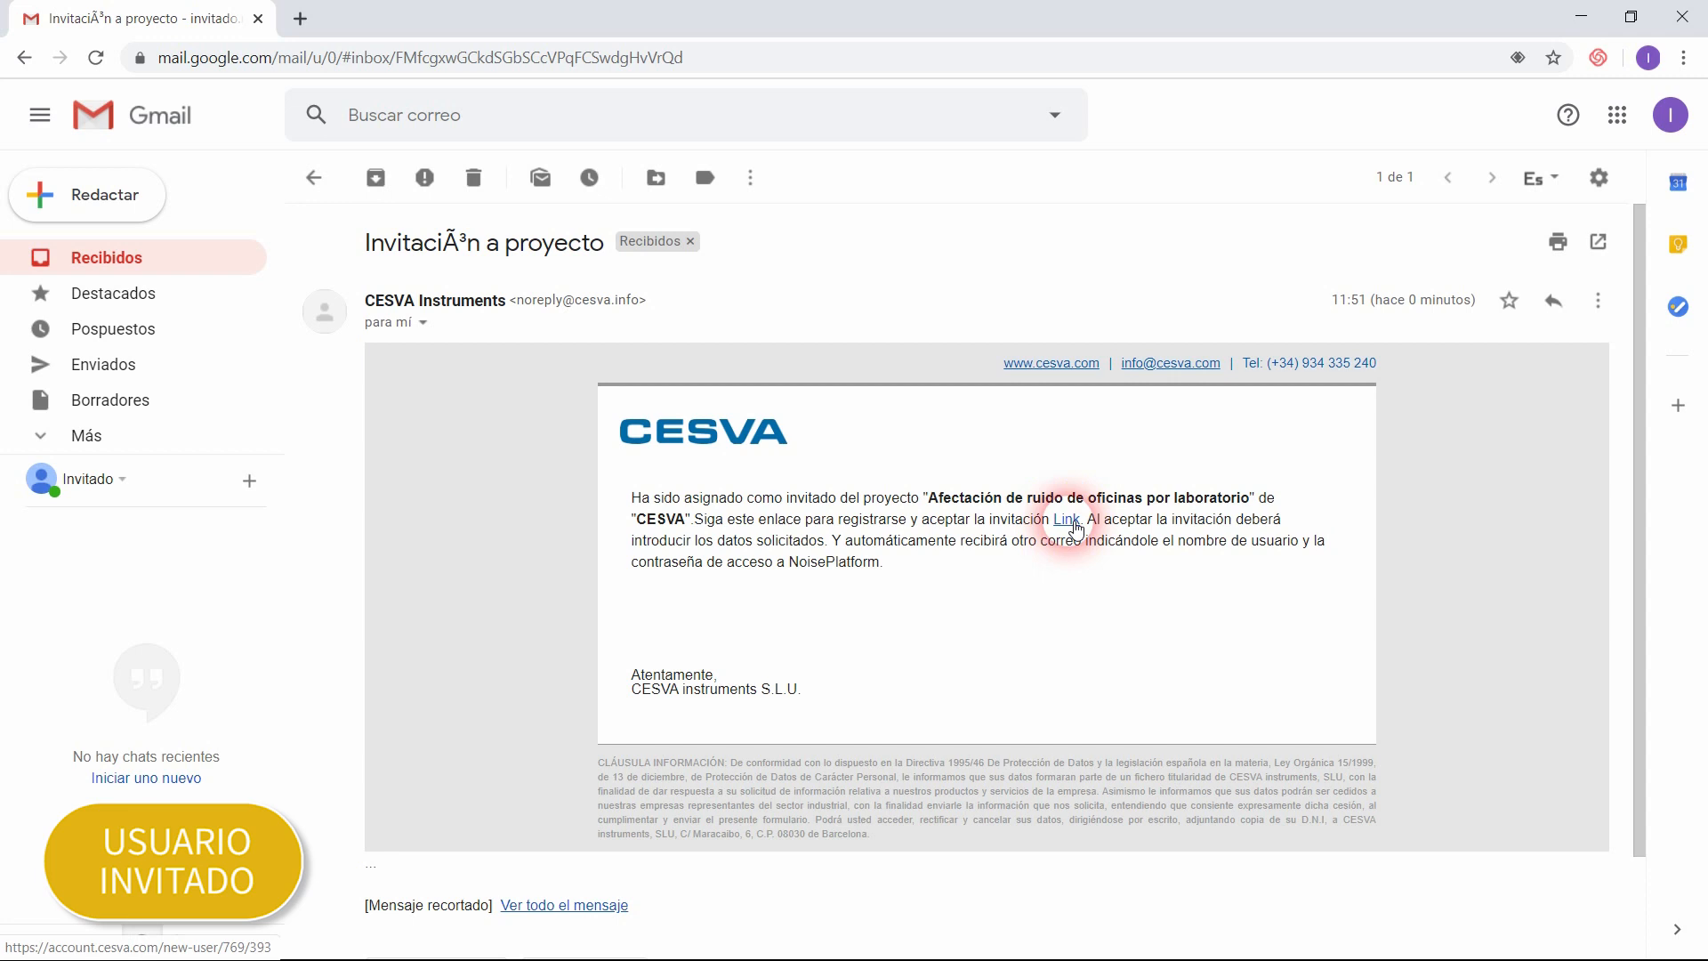
pyautogui.click(1067, 521)
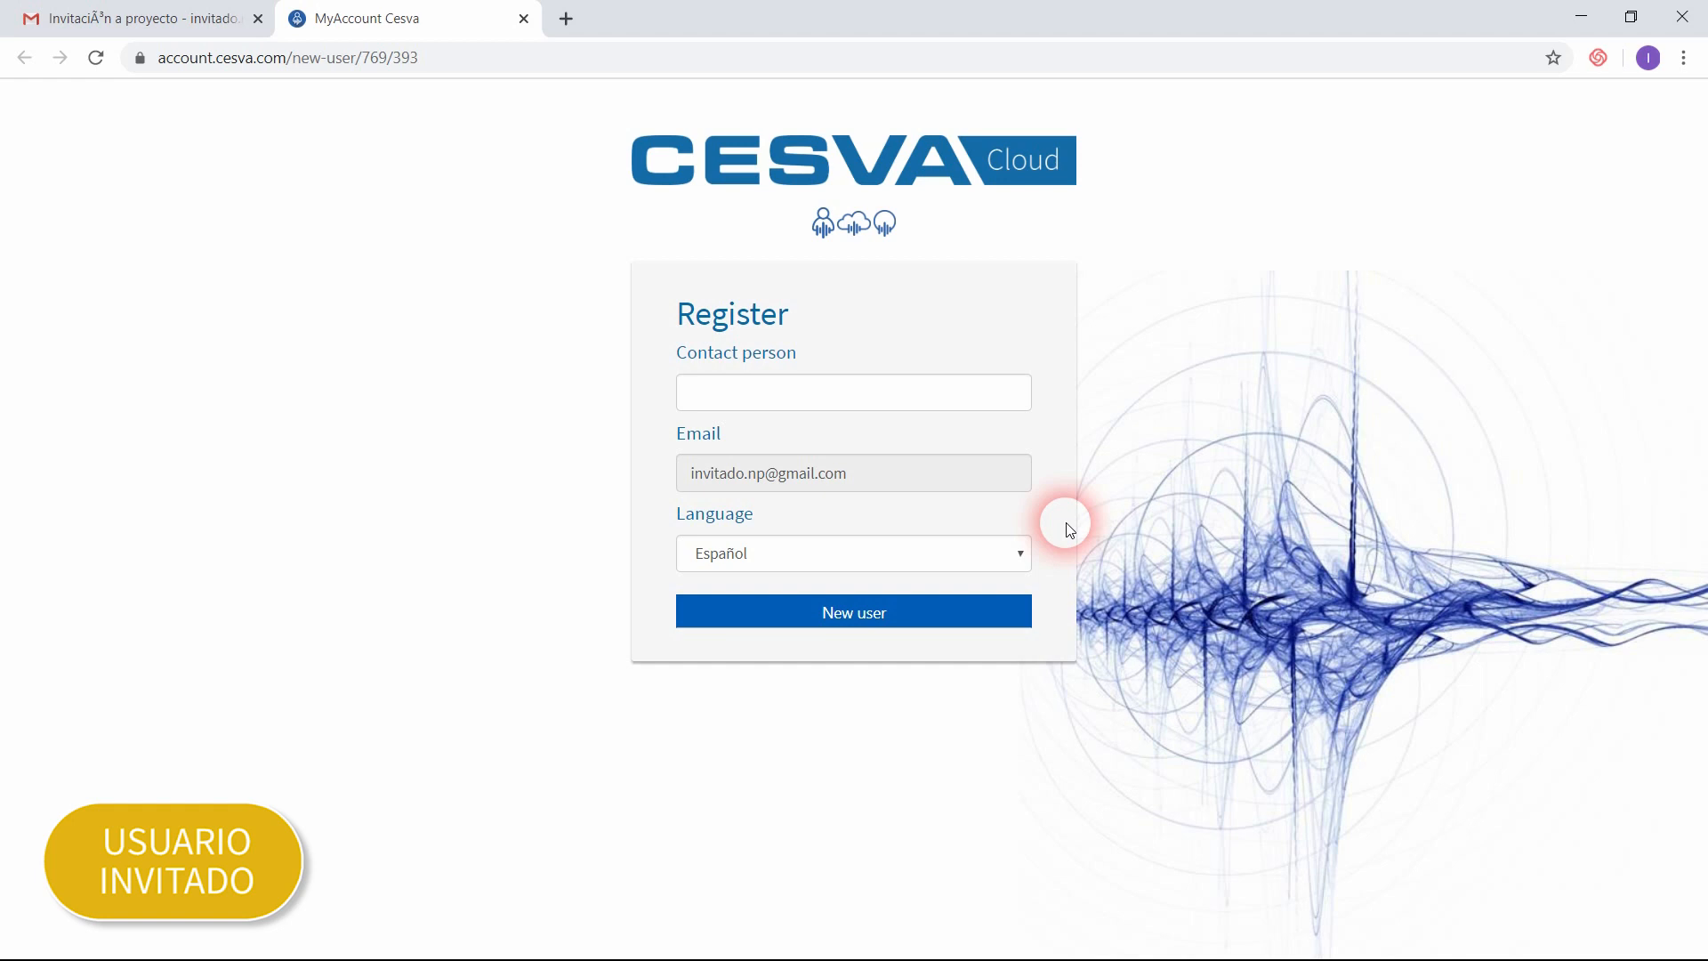
pyautogui.click(857, 400)
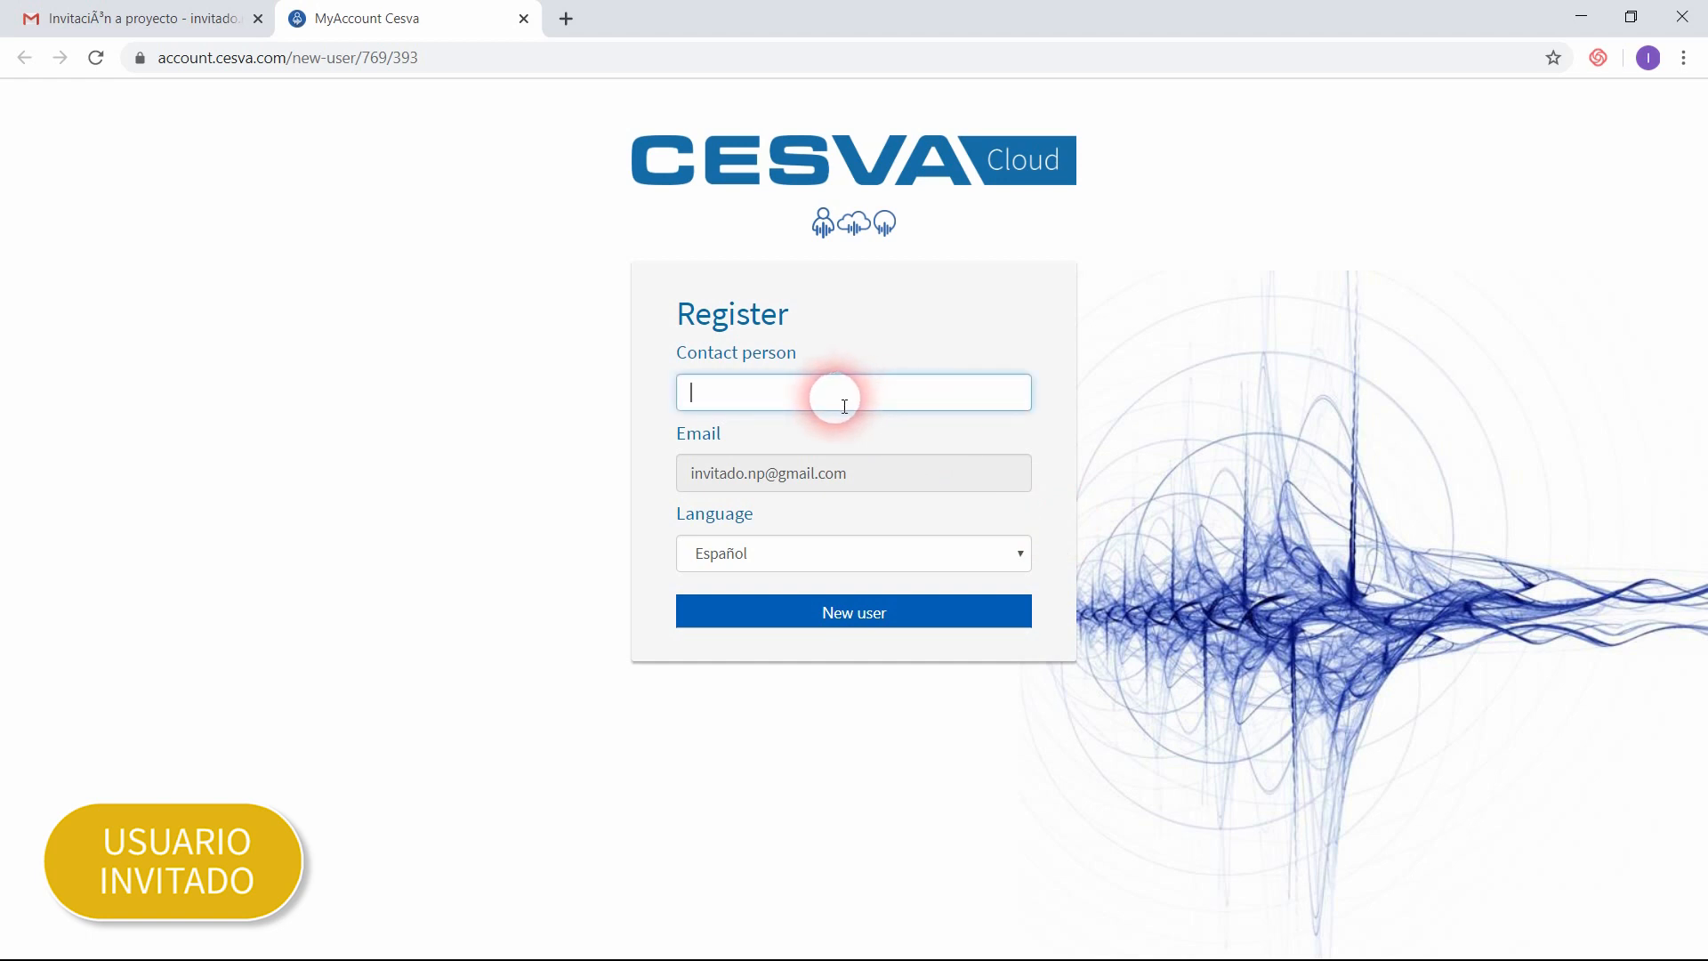
pyautogui.write('Invitado')
pyautogui.click(958, 565)
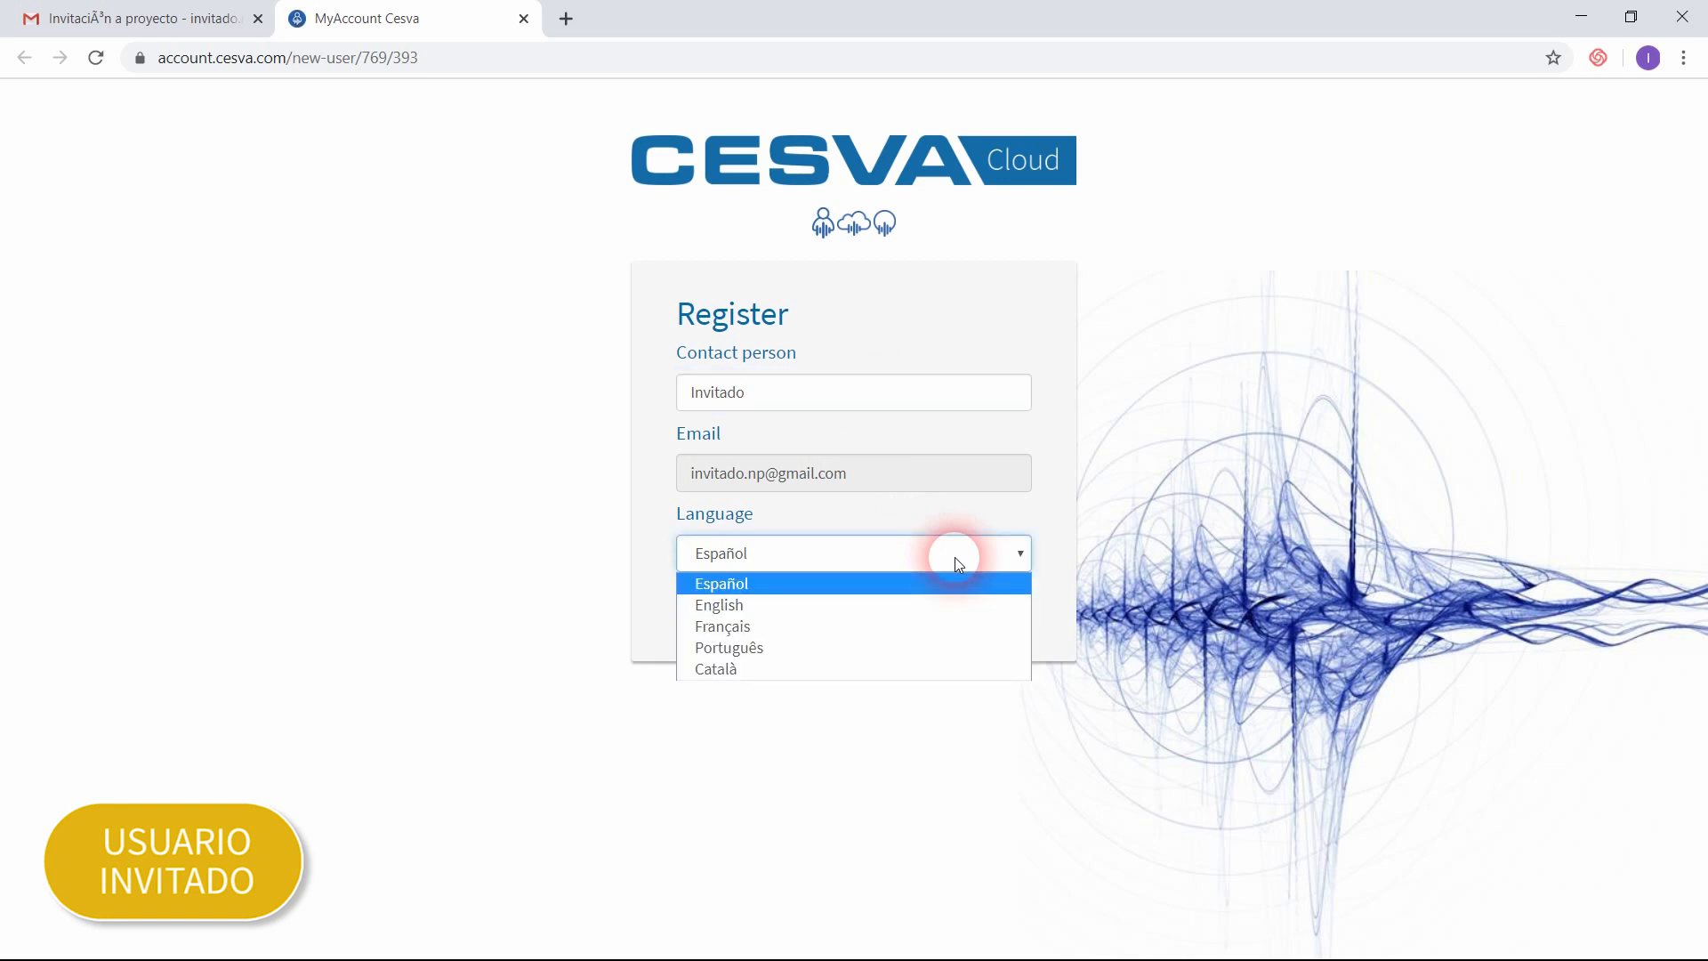
pyautogui.click(958, 564)
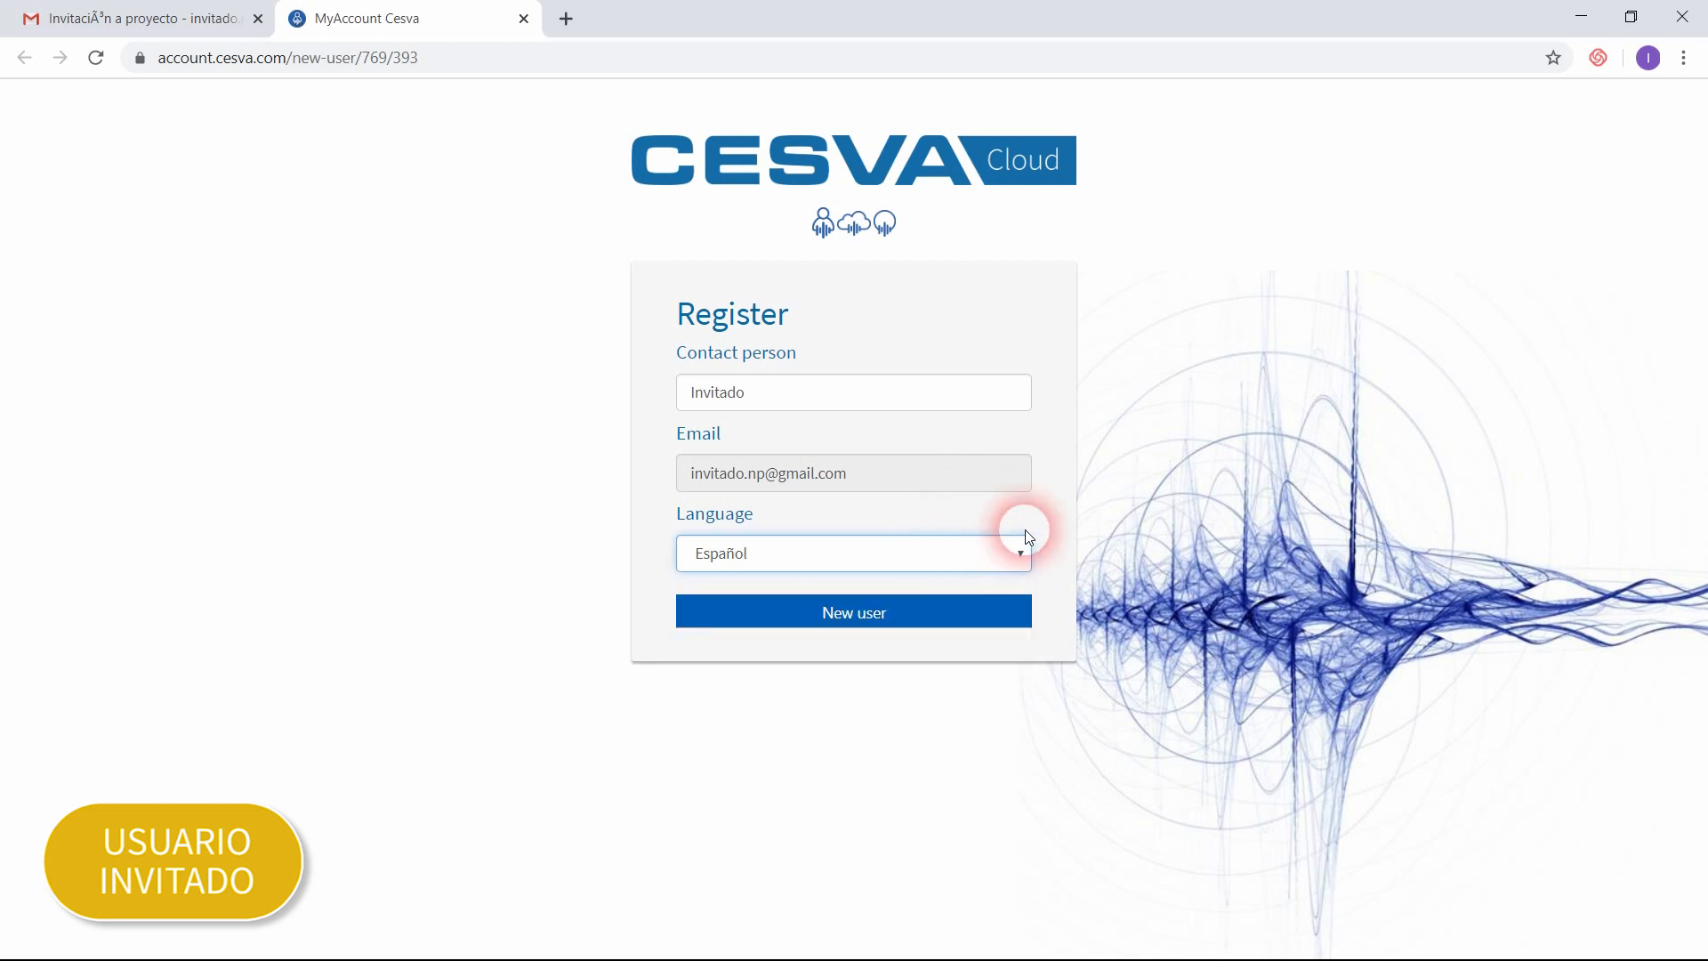
pyautogui.click(827, 618)
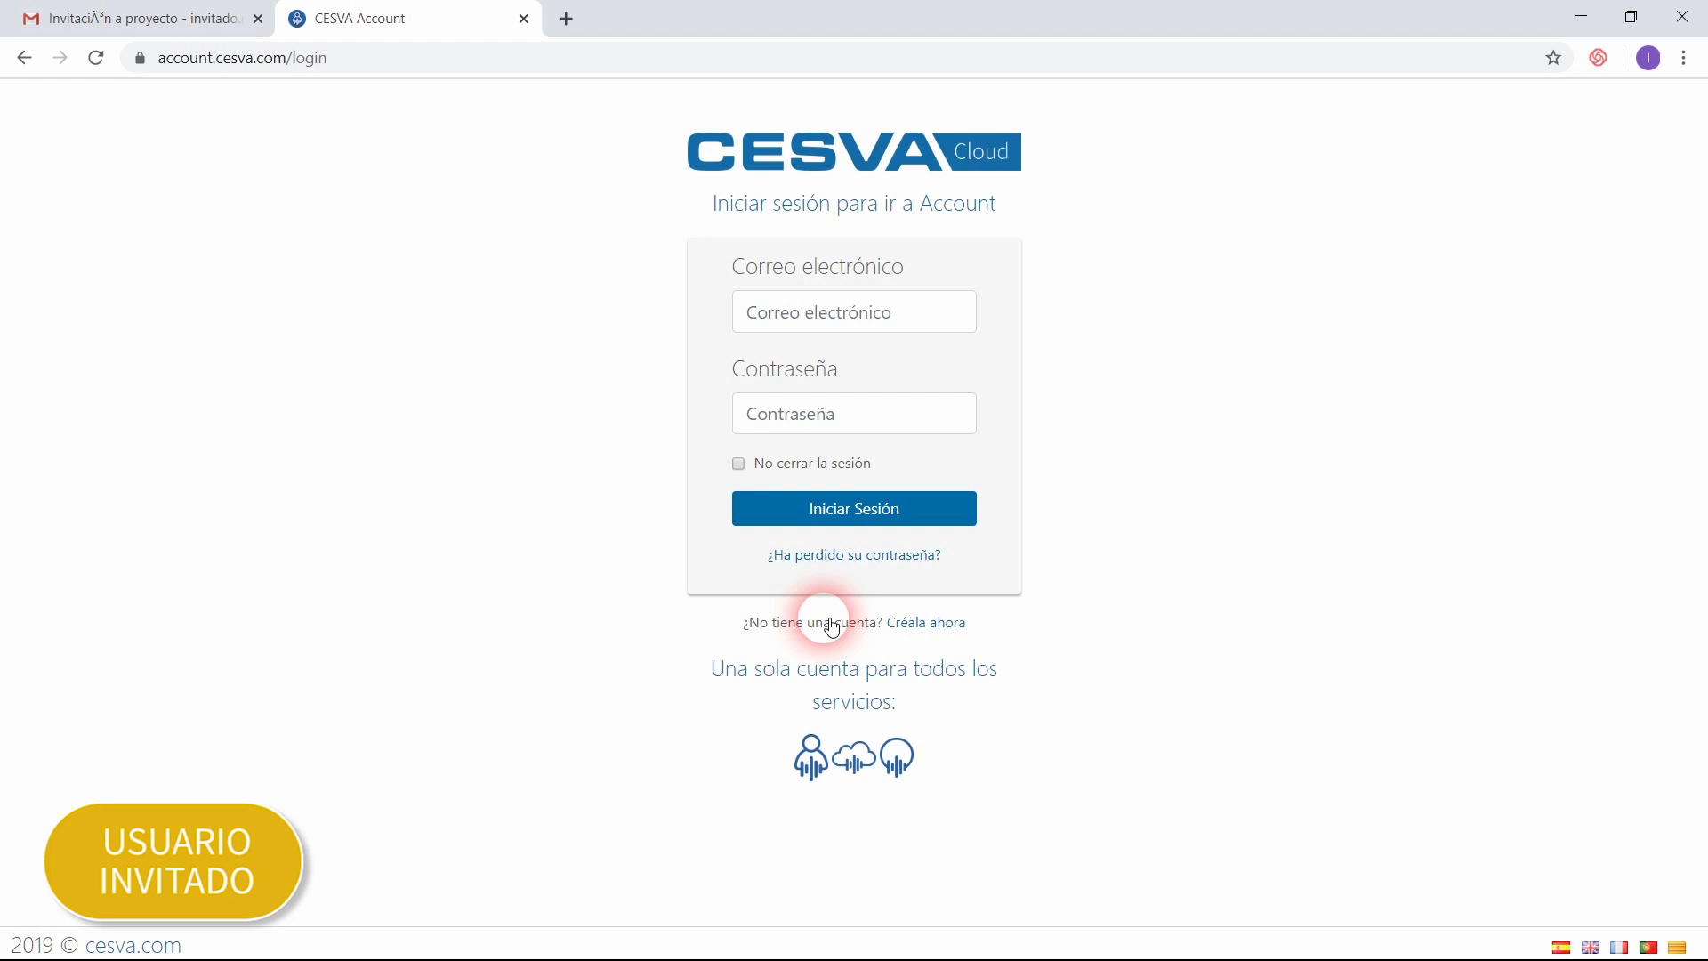
# Step: Return to Gmail, open the "[CESVACloud] Cuenta activa" message and copy the account password from it
pyautogui.click(148, 19)
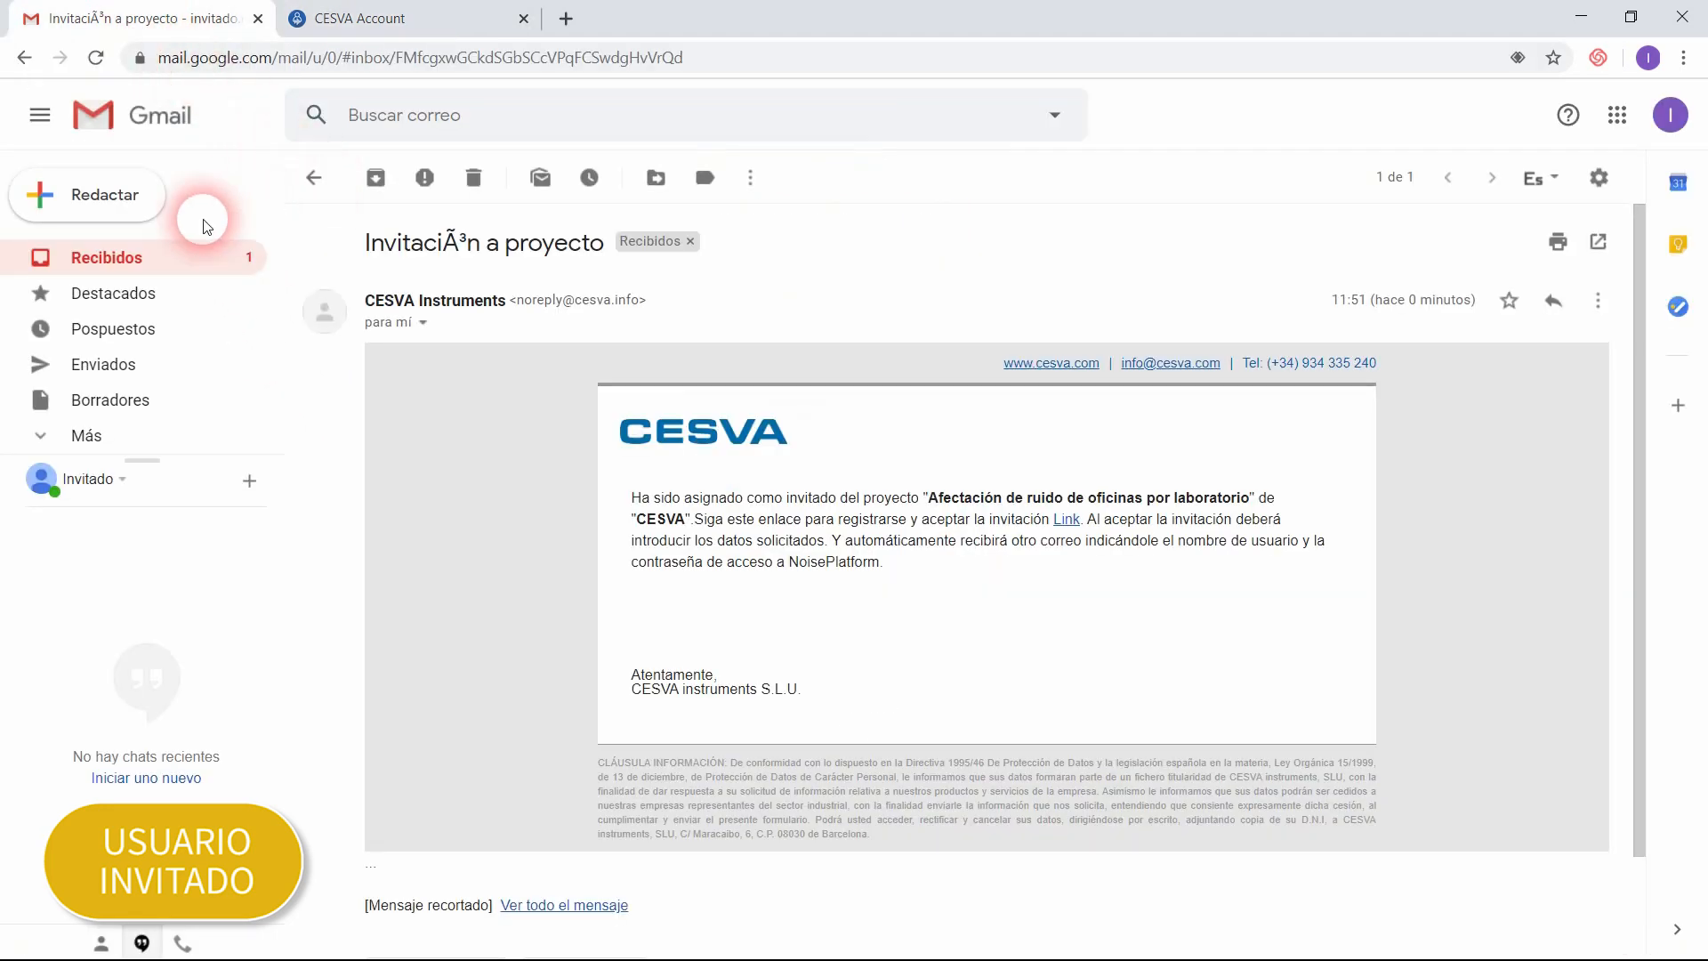
pyautogui.click(104, 272)
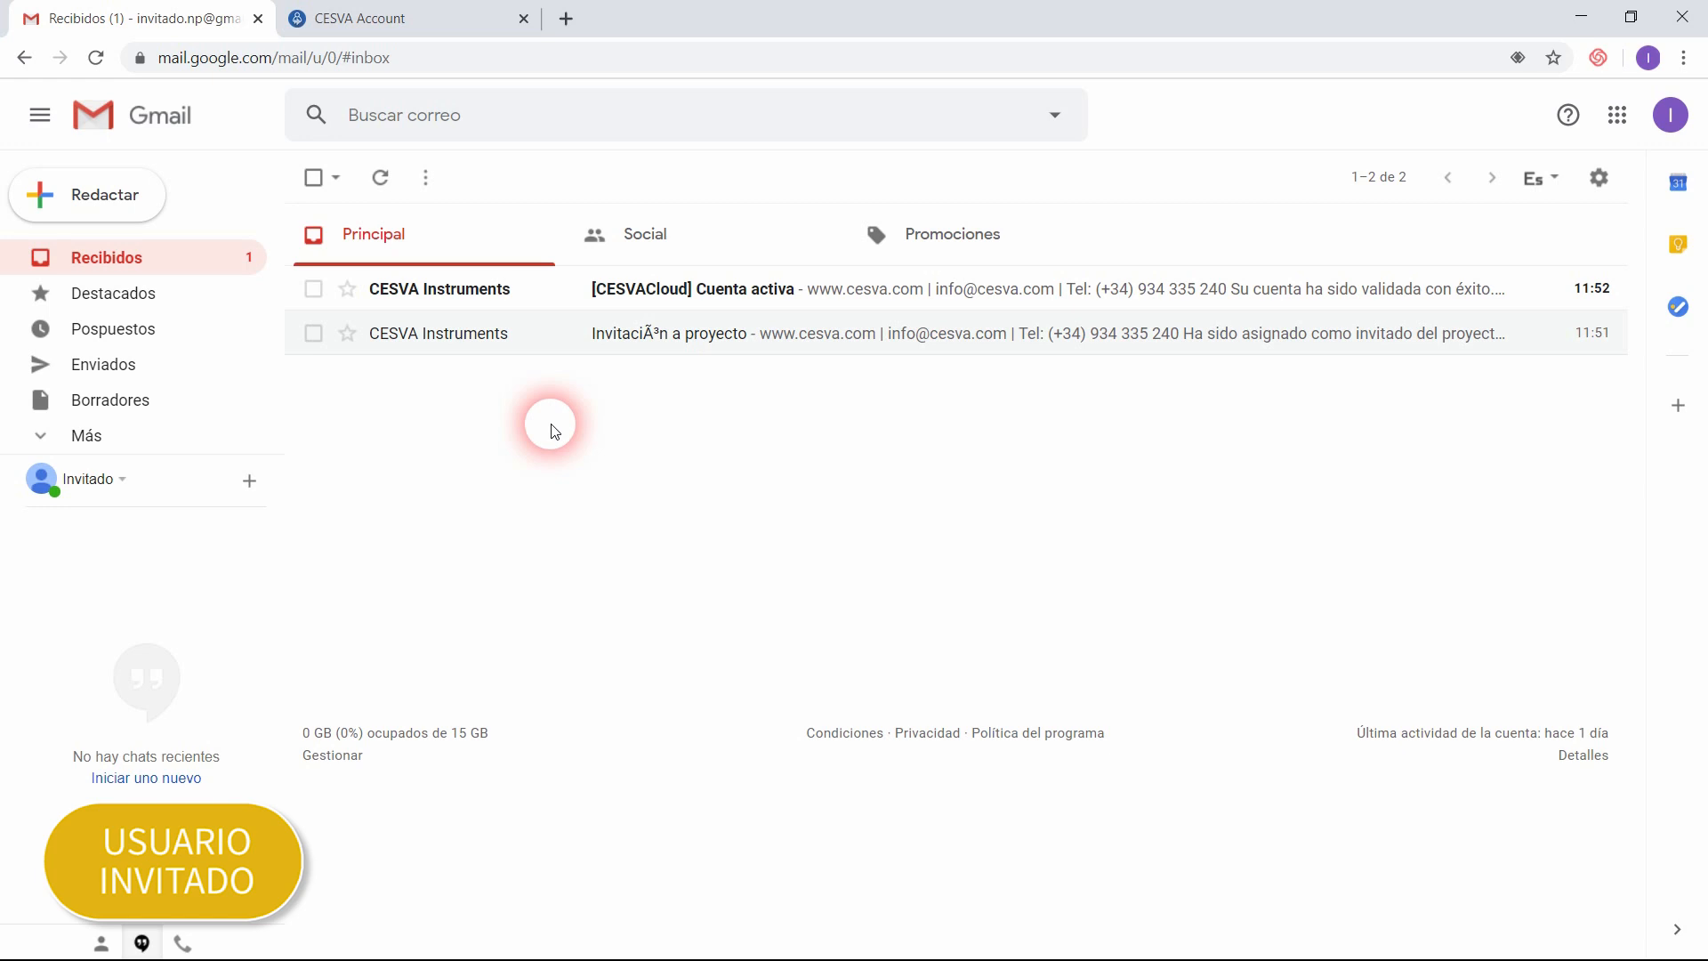
pyautogui.click(415, 292)
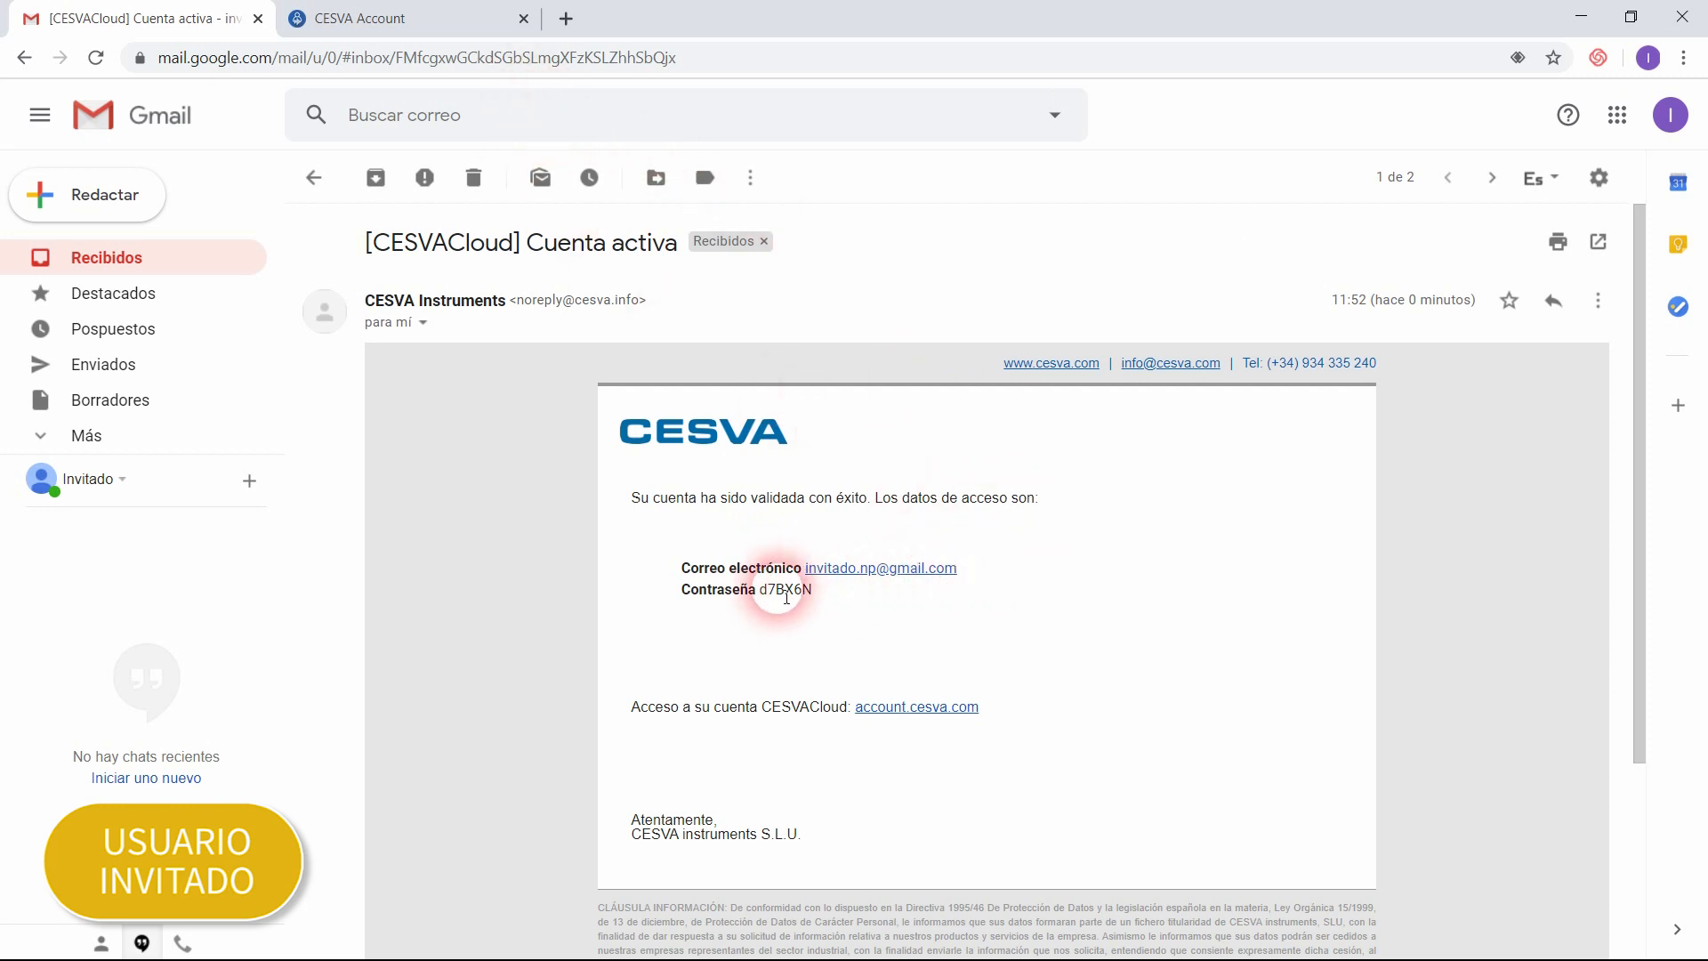
pyautogui.doubleClick(787, 593)
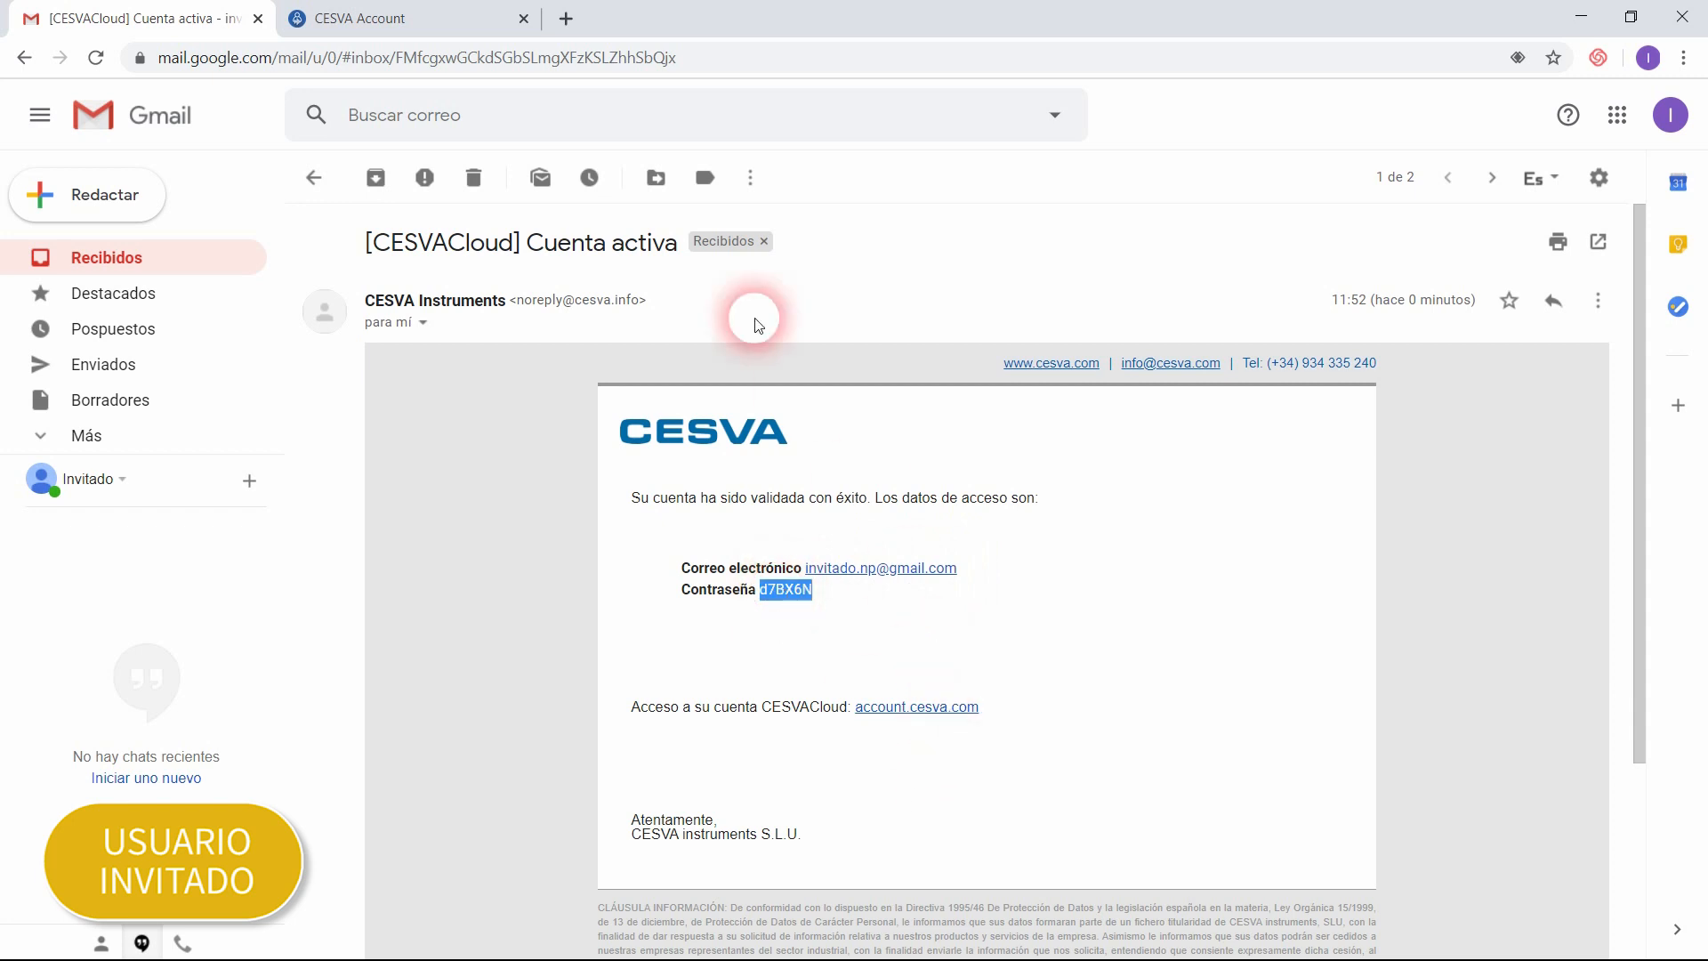
# Step: Log in to the CESVA account with the guest's e-mail and the copied account password
pyautogui.click(443, 11)
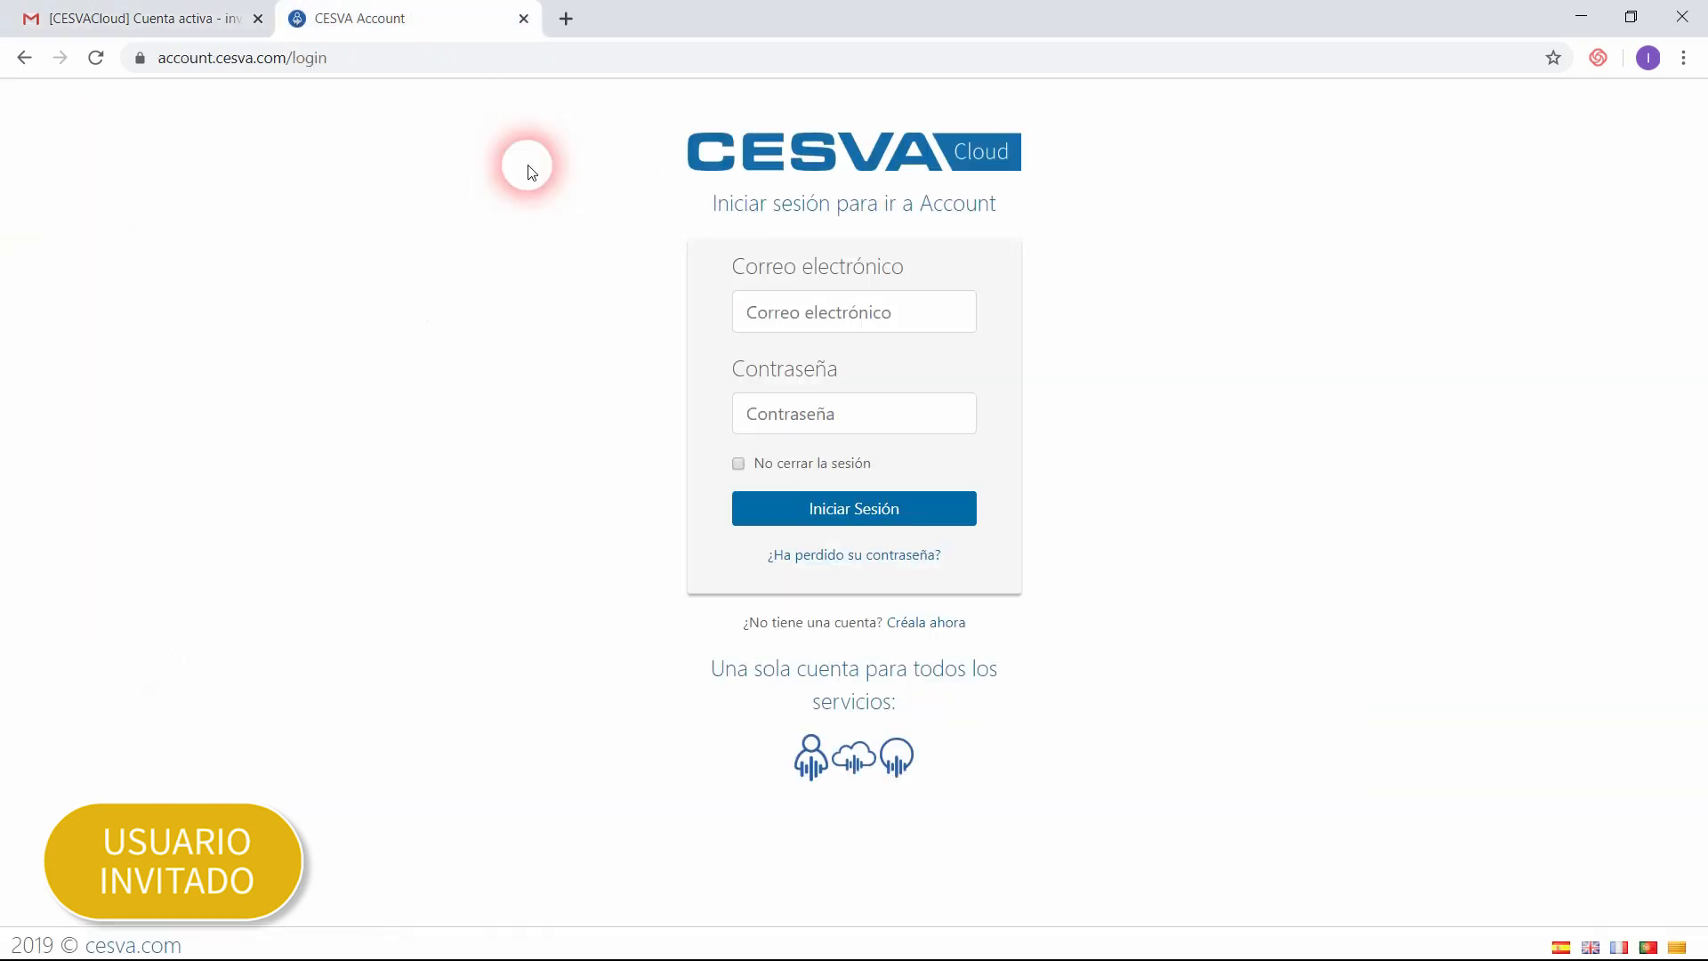
pyautogui.click(790, 307)
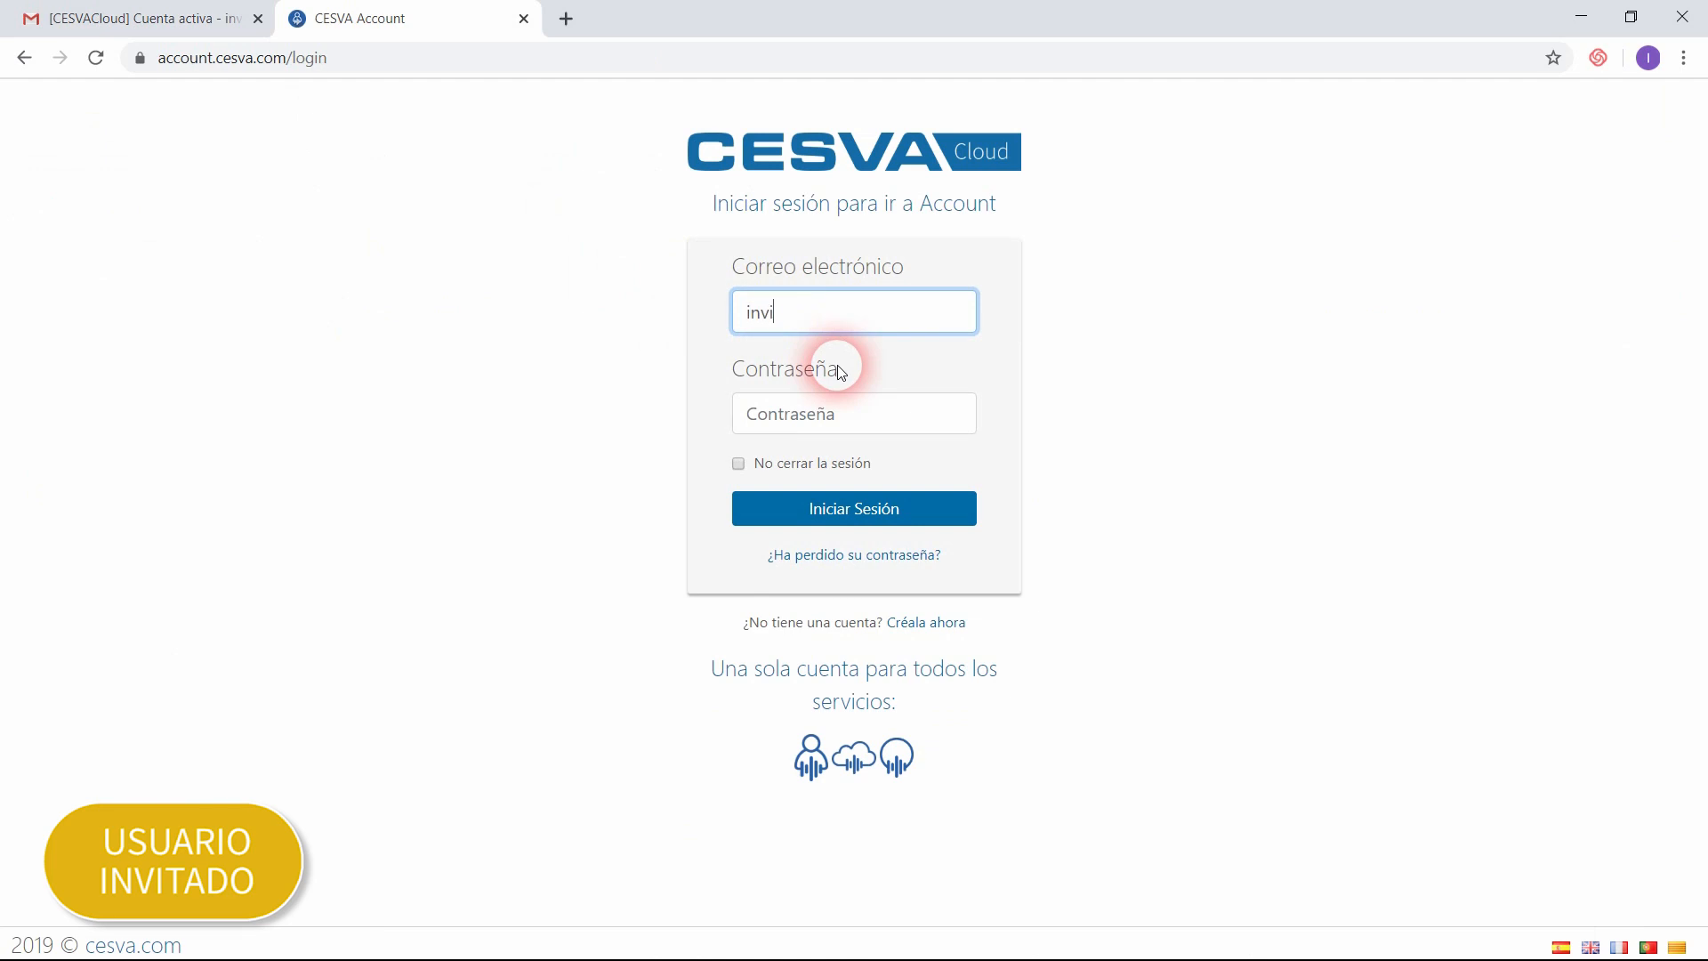
pyautogui.click(819, 425)
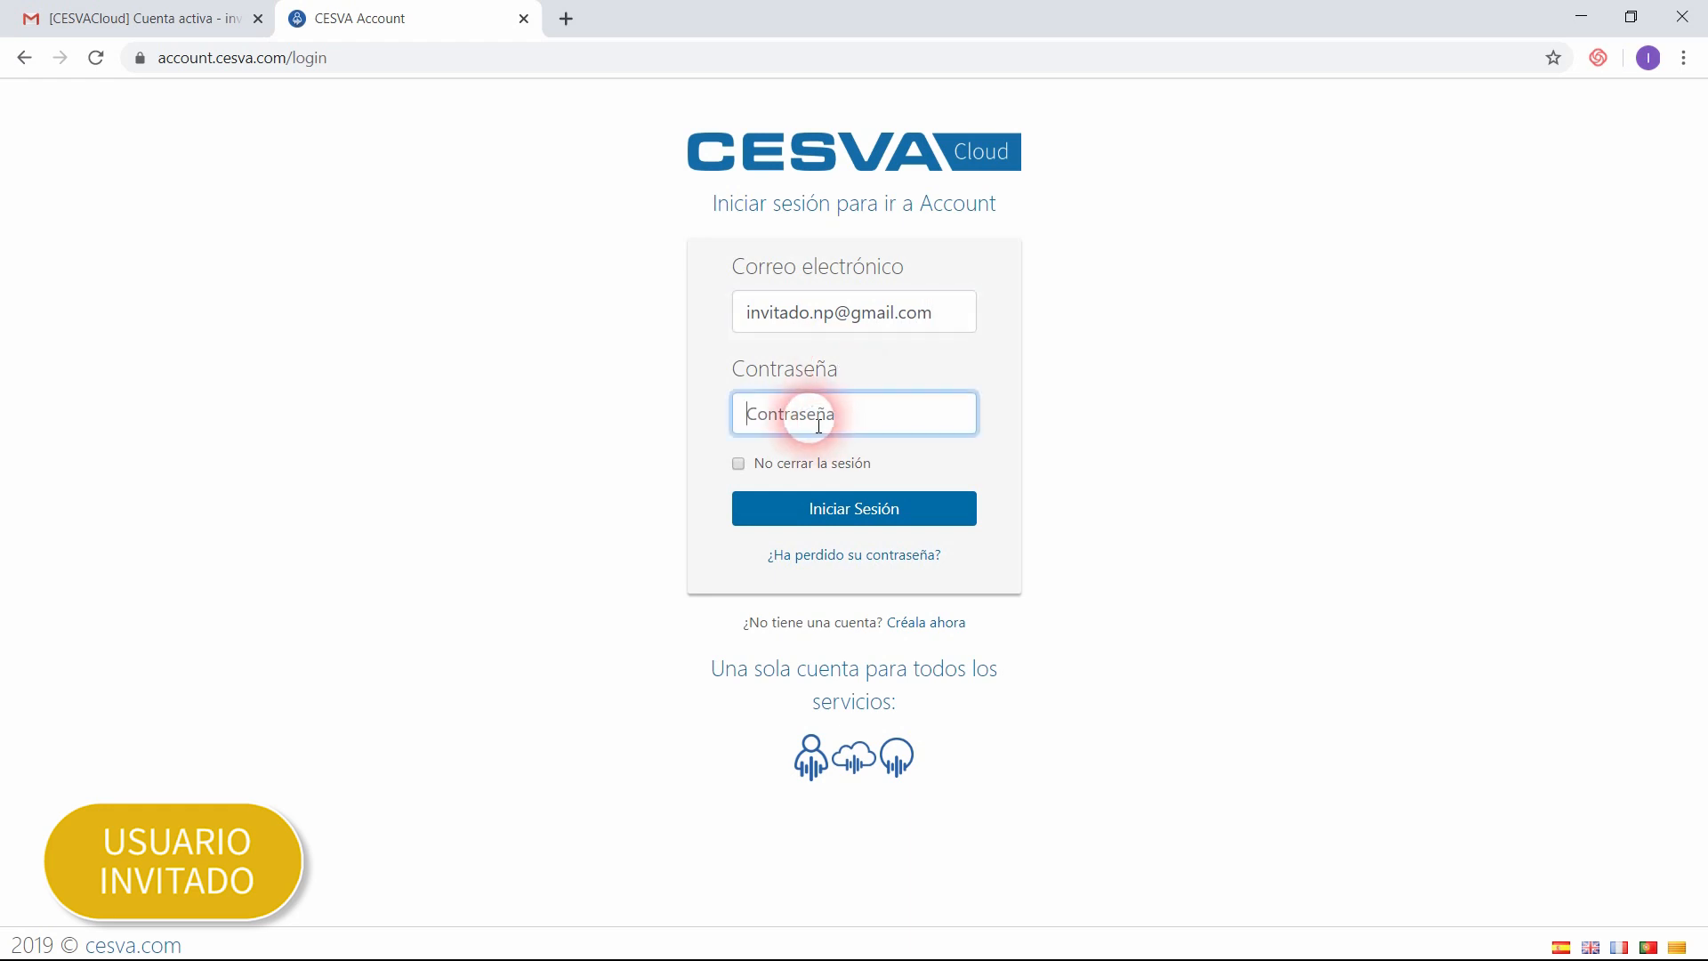
pyautogui.rightClick(817, 422)
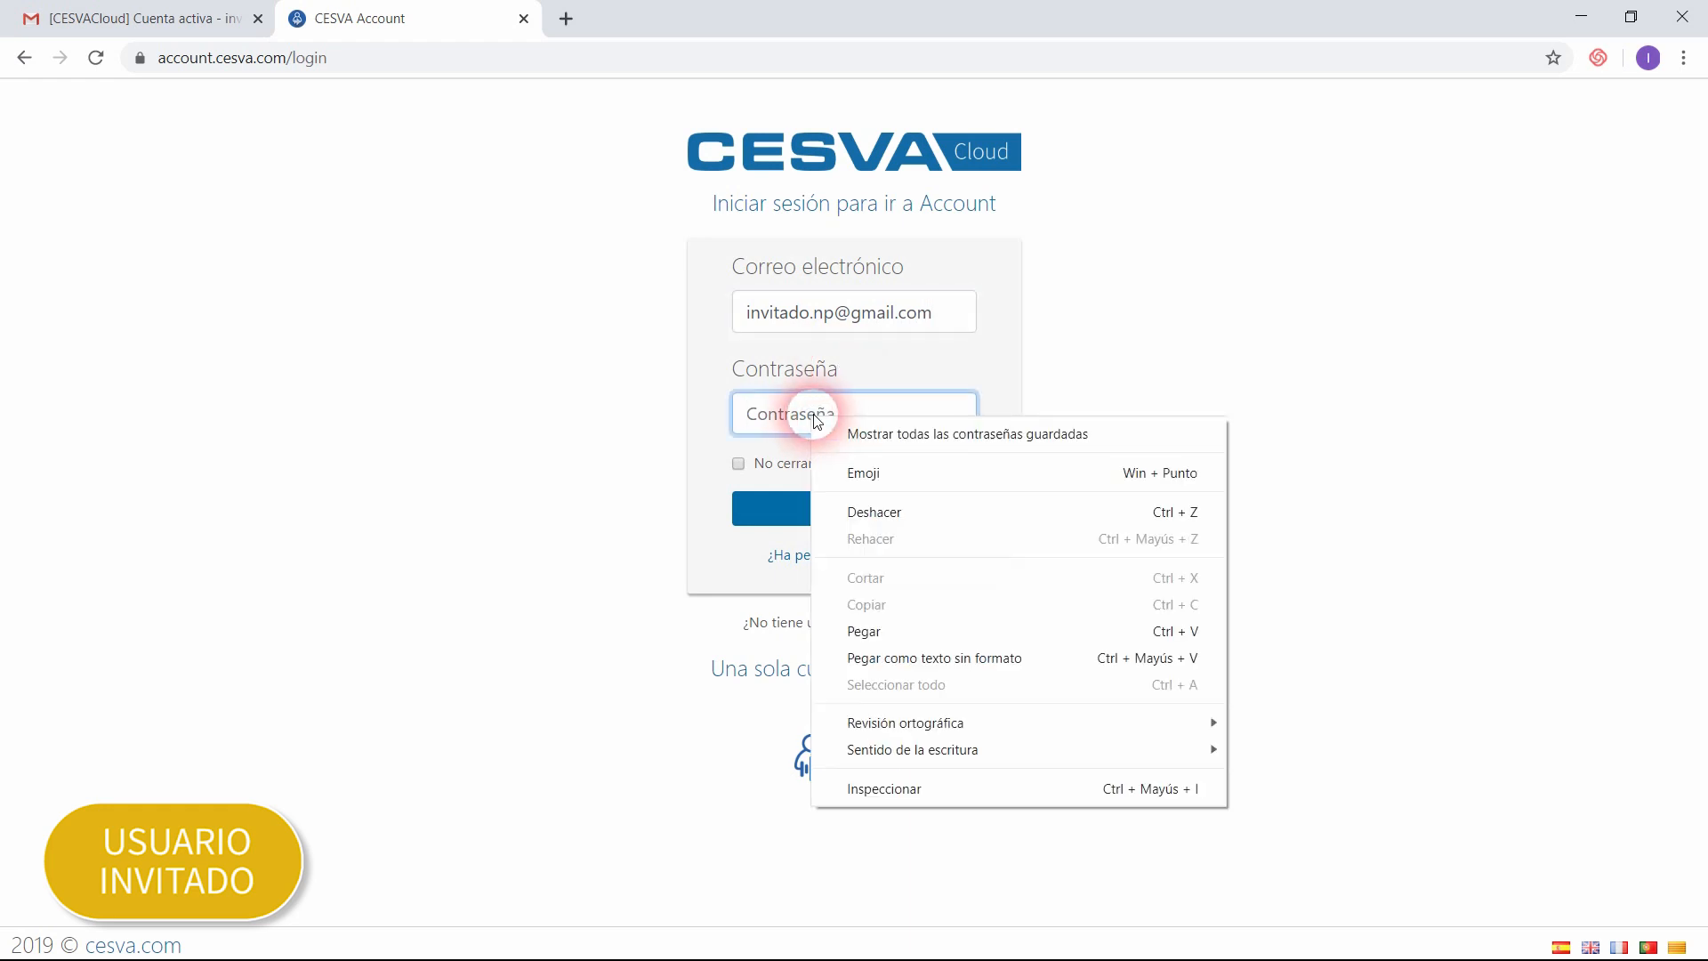
pyautogui.click(868, 631)
pyautogui.click(853, 513)
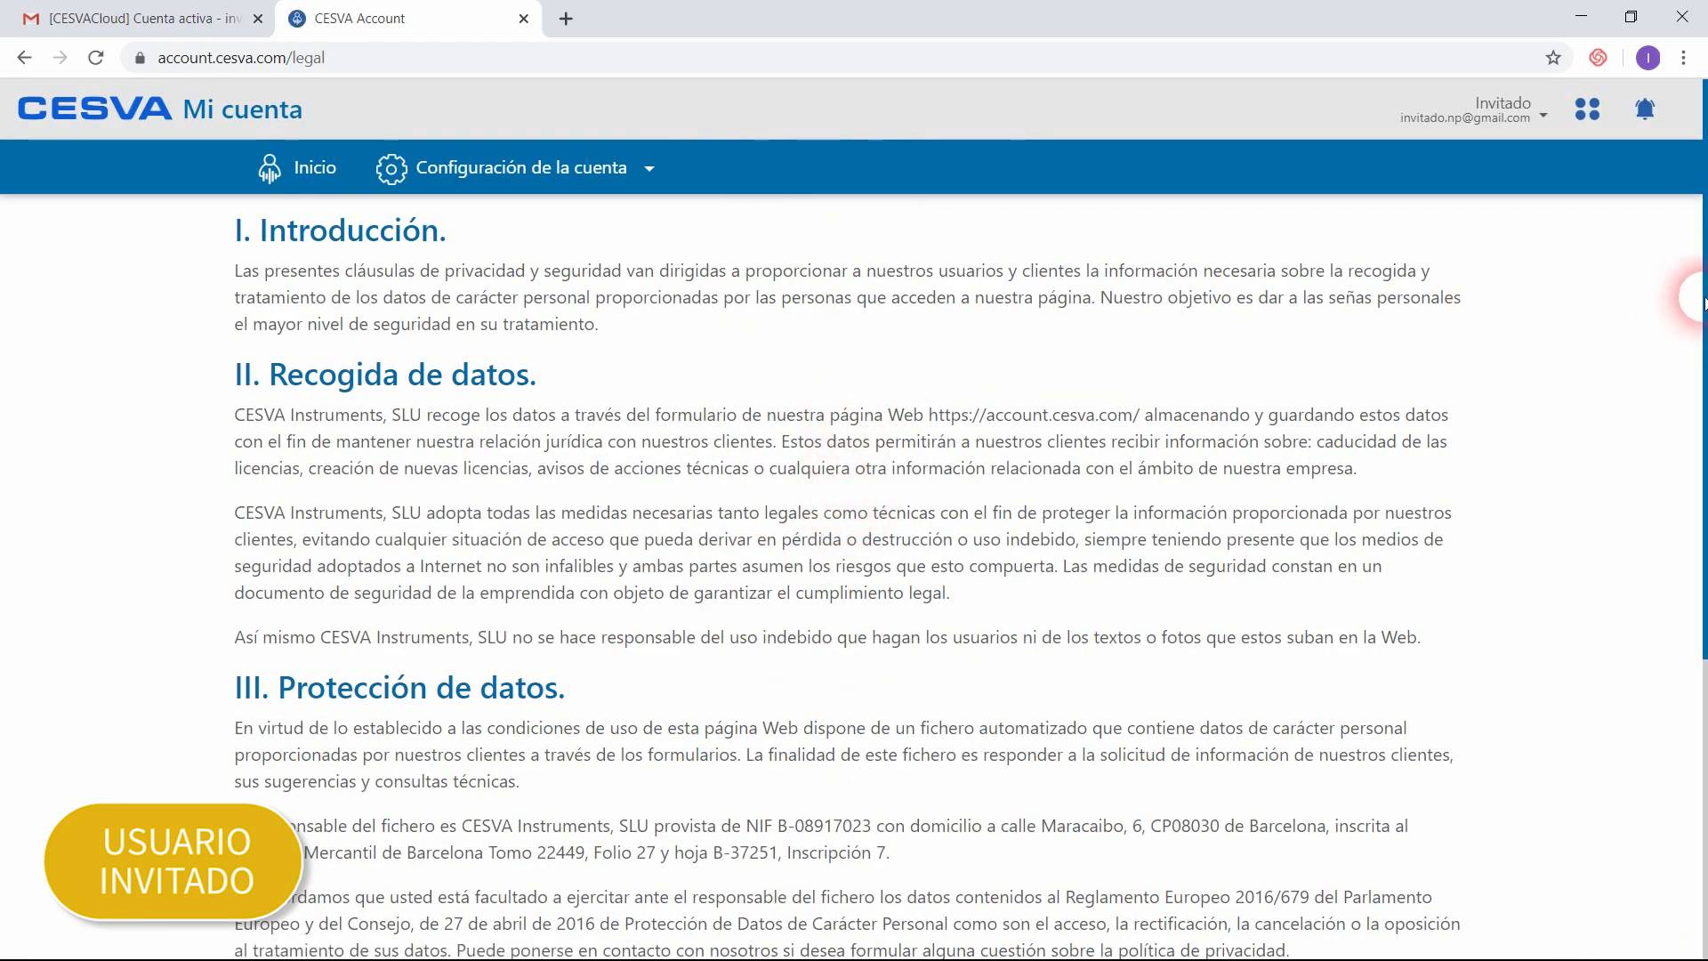
# Step: Accept the terms of the privacy policy clause and continue to the account home page
pyautogui.moveTo(1705, 298); pyautogui.dragTo(1671, 622)
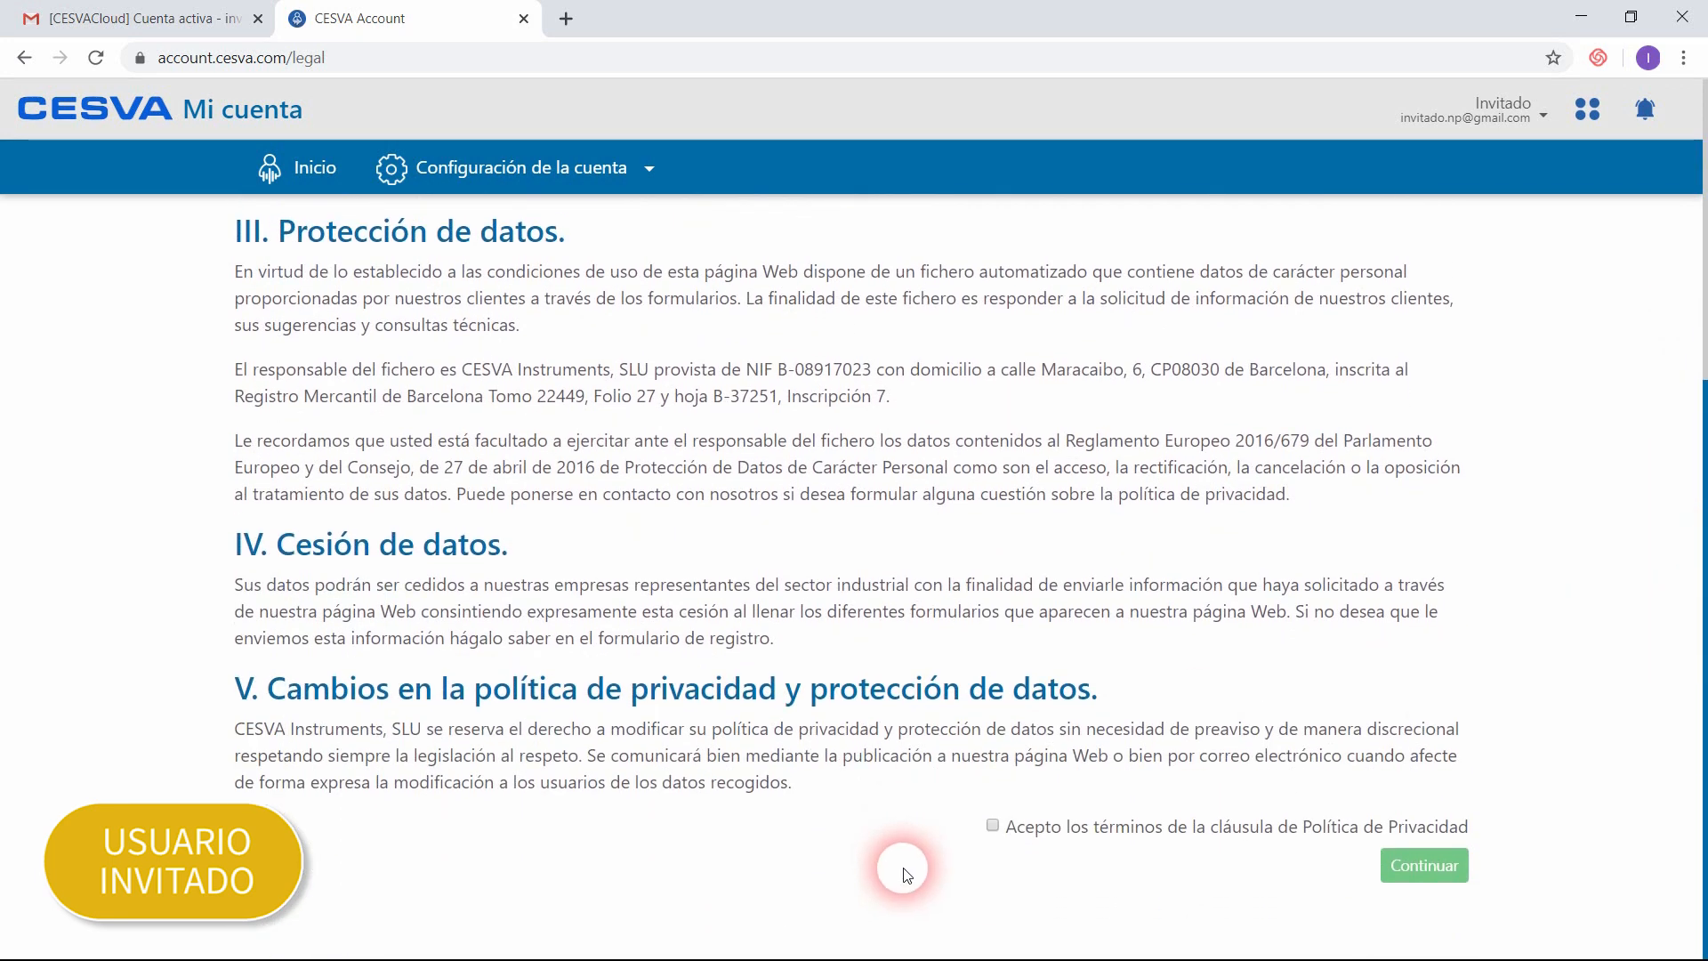
pyautogui.click(993, 826)
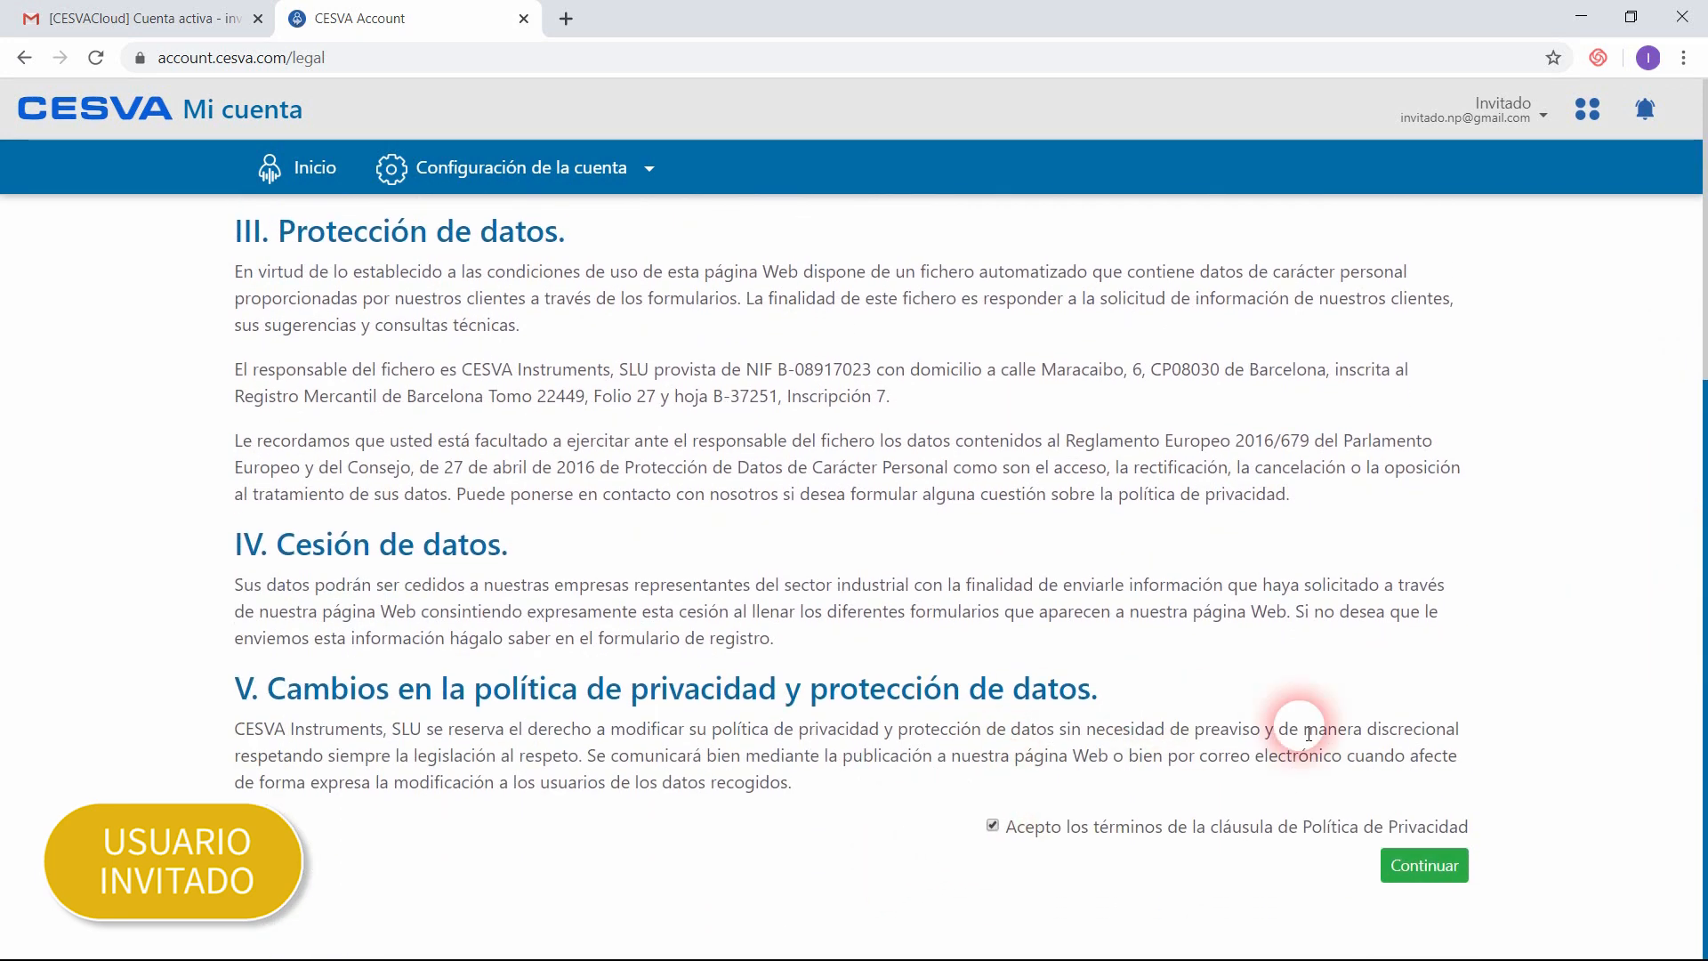
pyautogui.click(1425, 877)
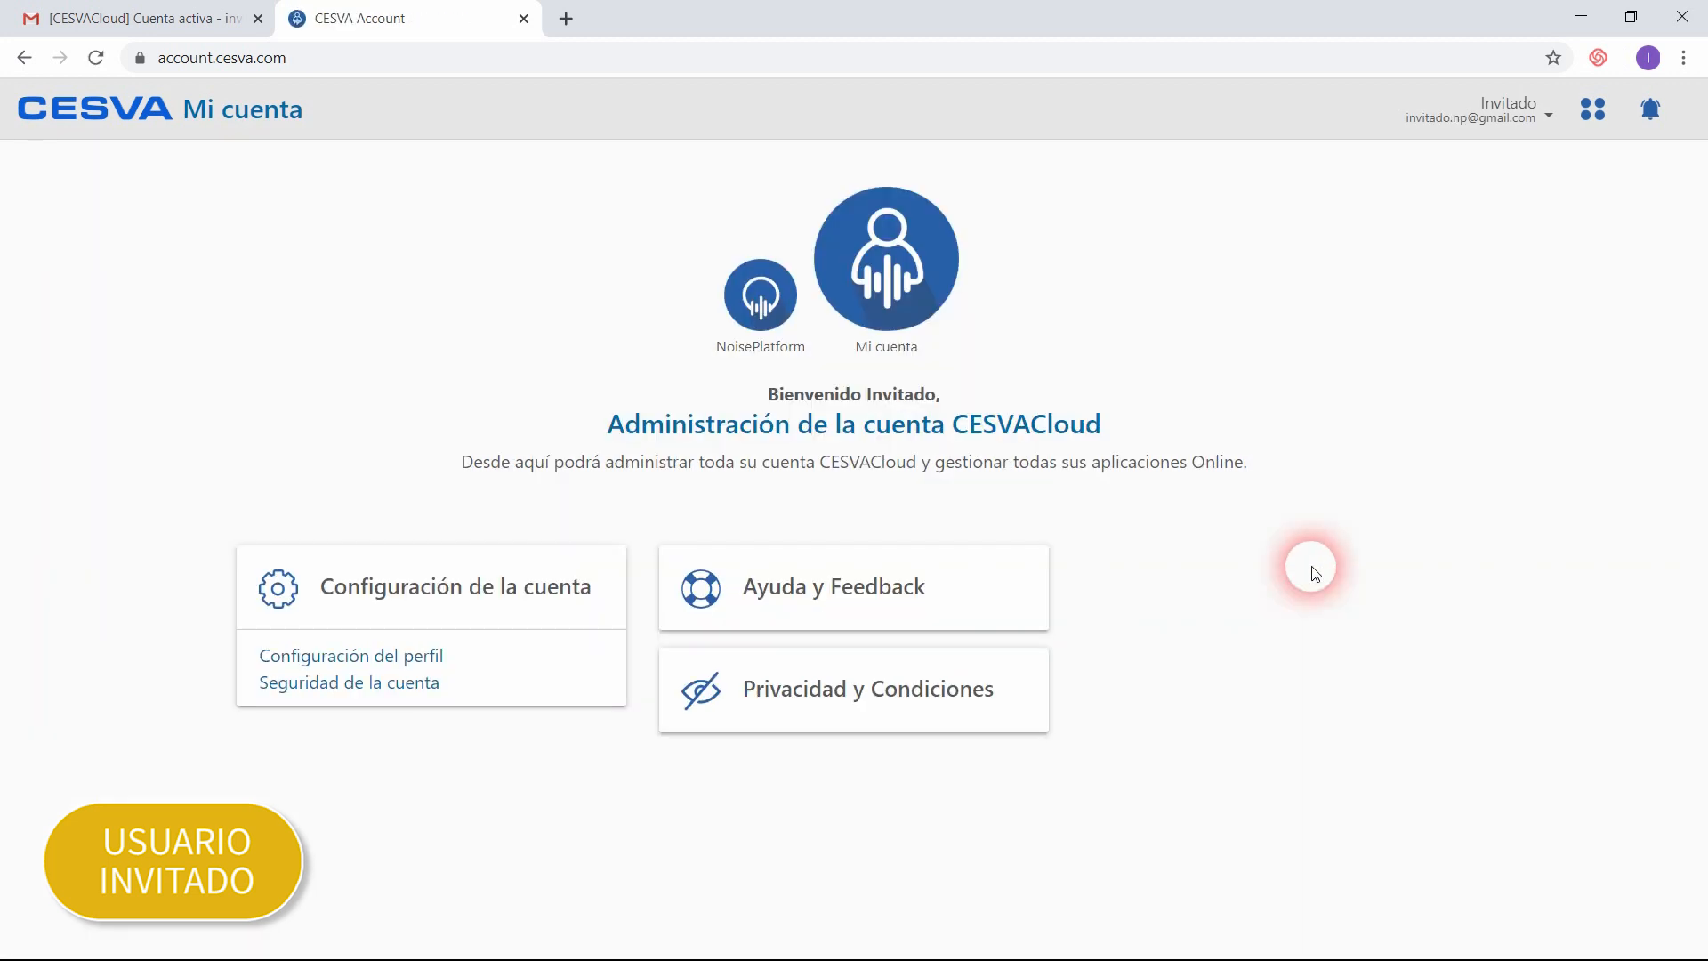
# Step: Open NoisePlatform and switch to the invited project "Afectación de ruido de oficinas por laboratorio"
pyautogui.click(764, 283)
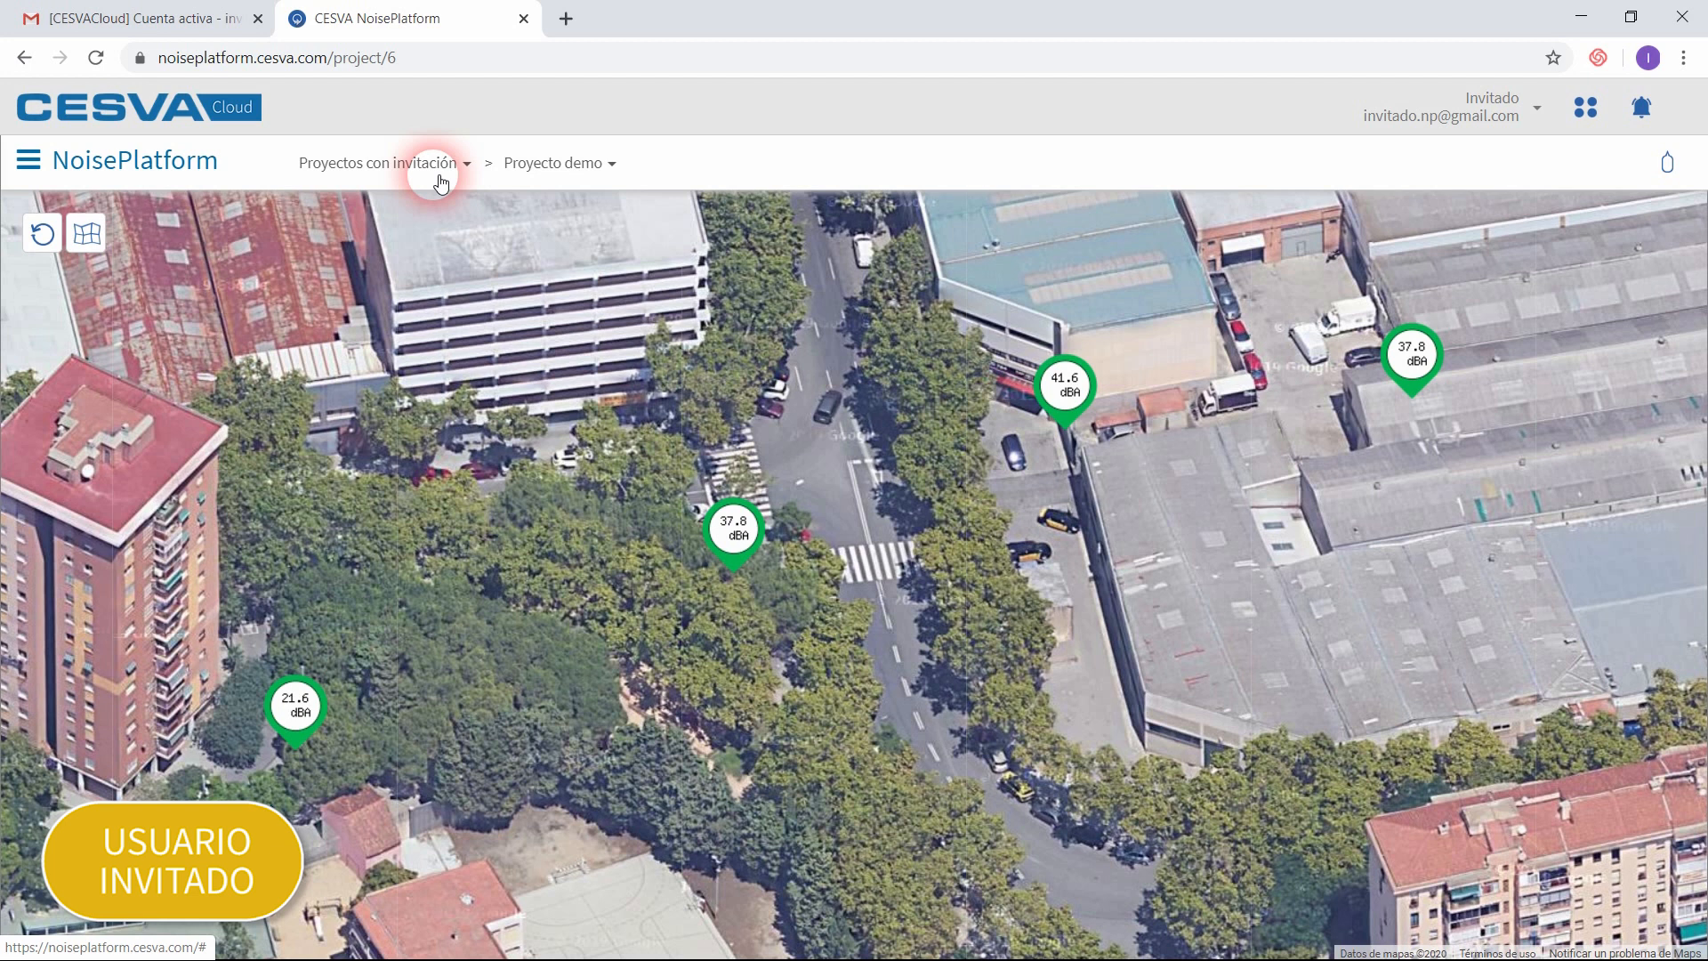
pyautogui.click(589, 166)
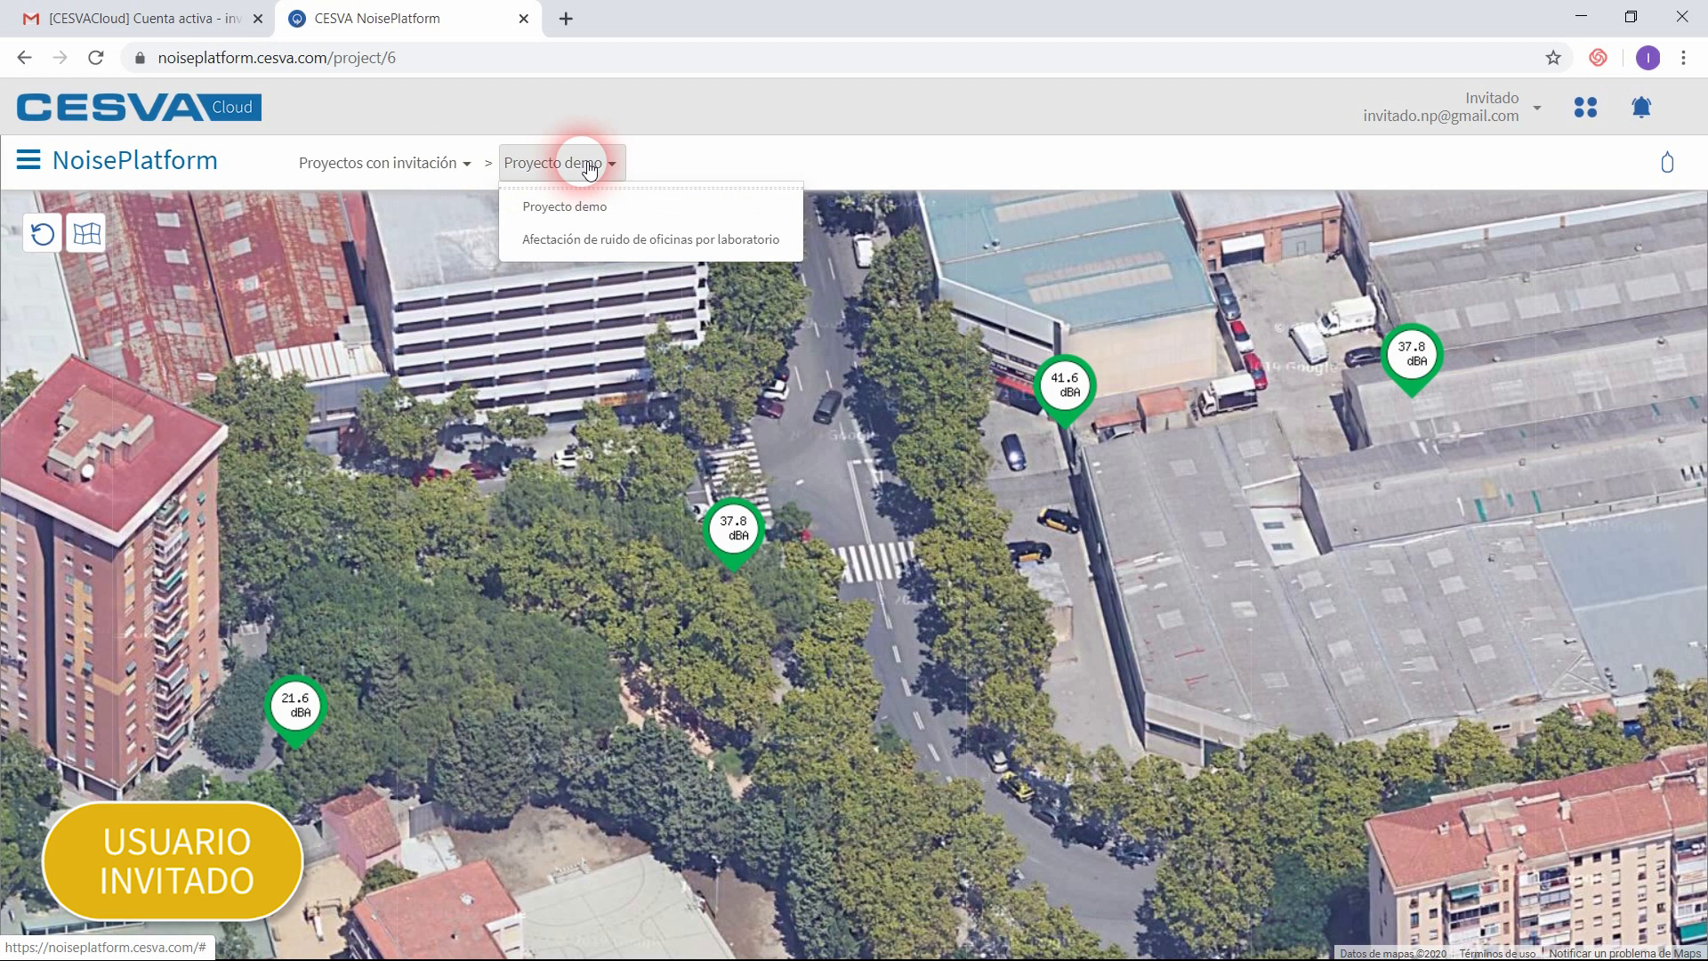
pyautogui.click(591, 242)
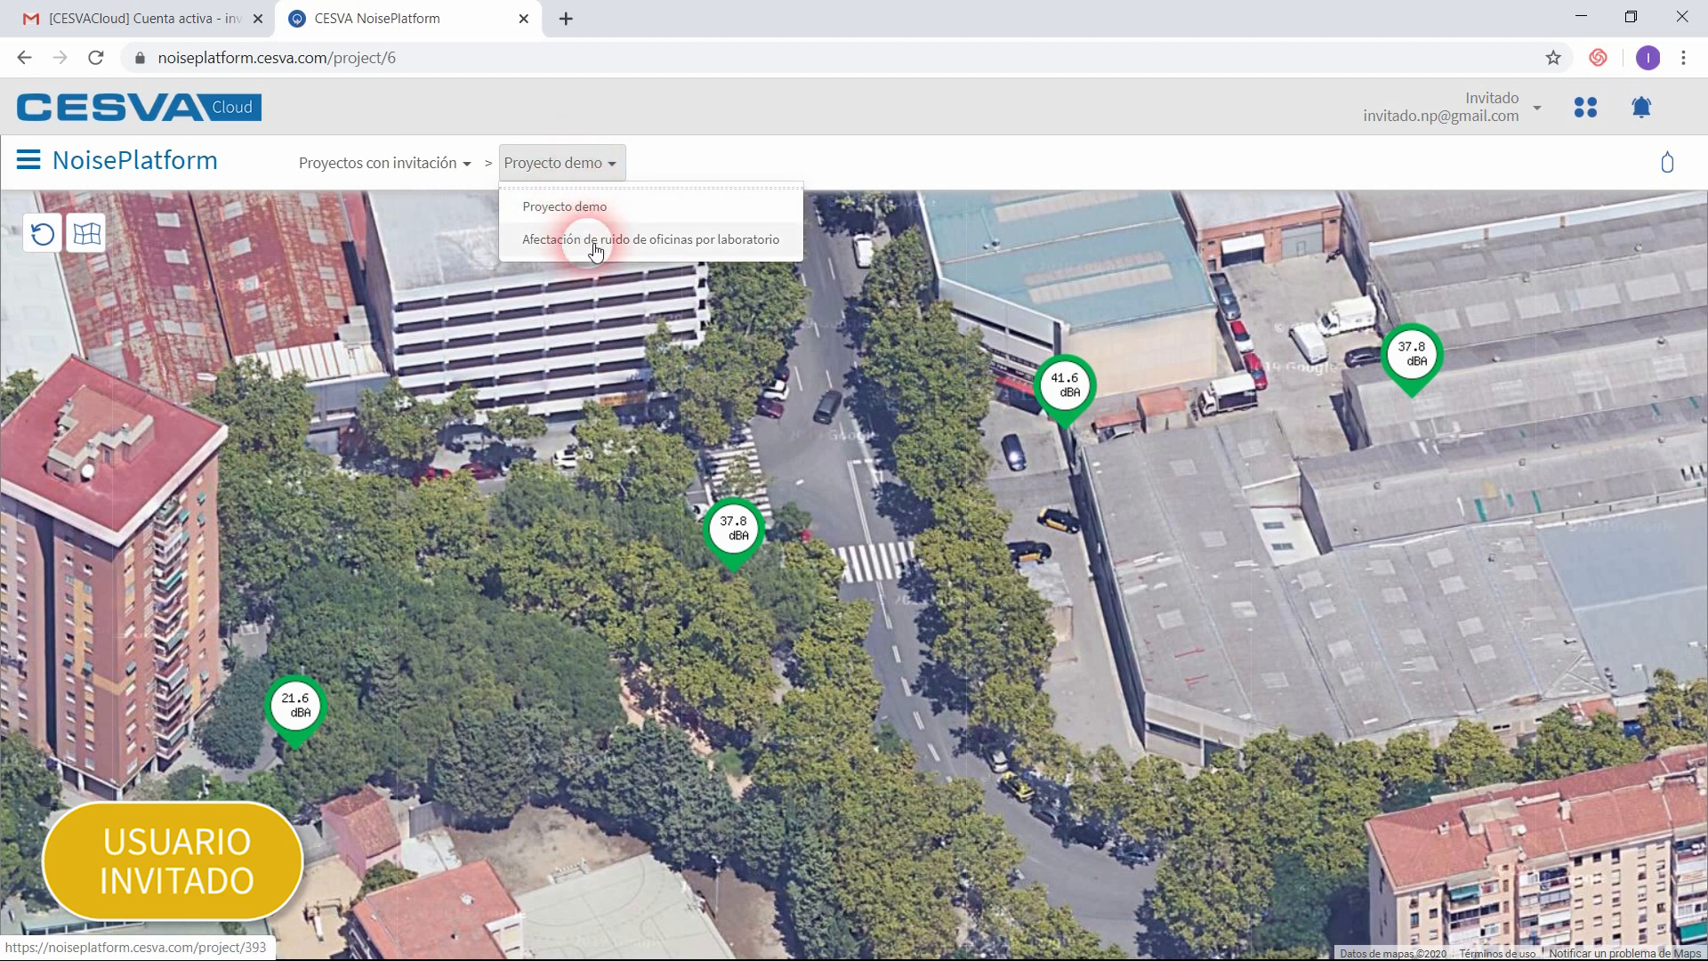
pyautogui.click(594, 242)
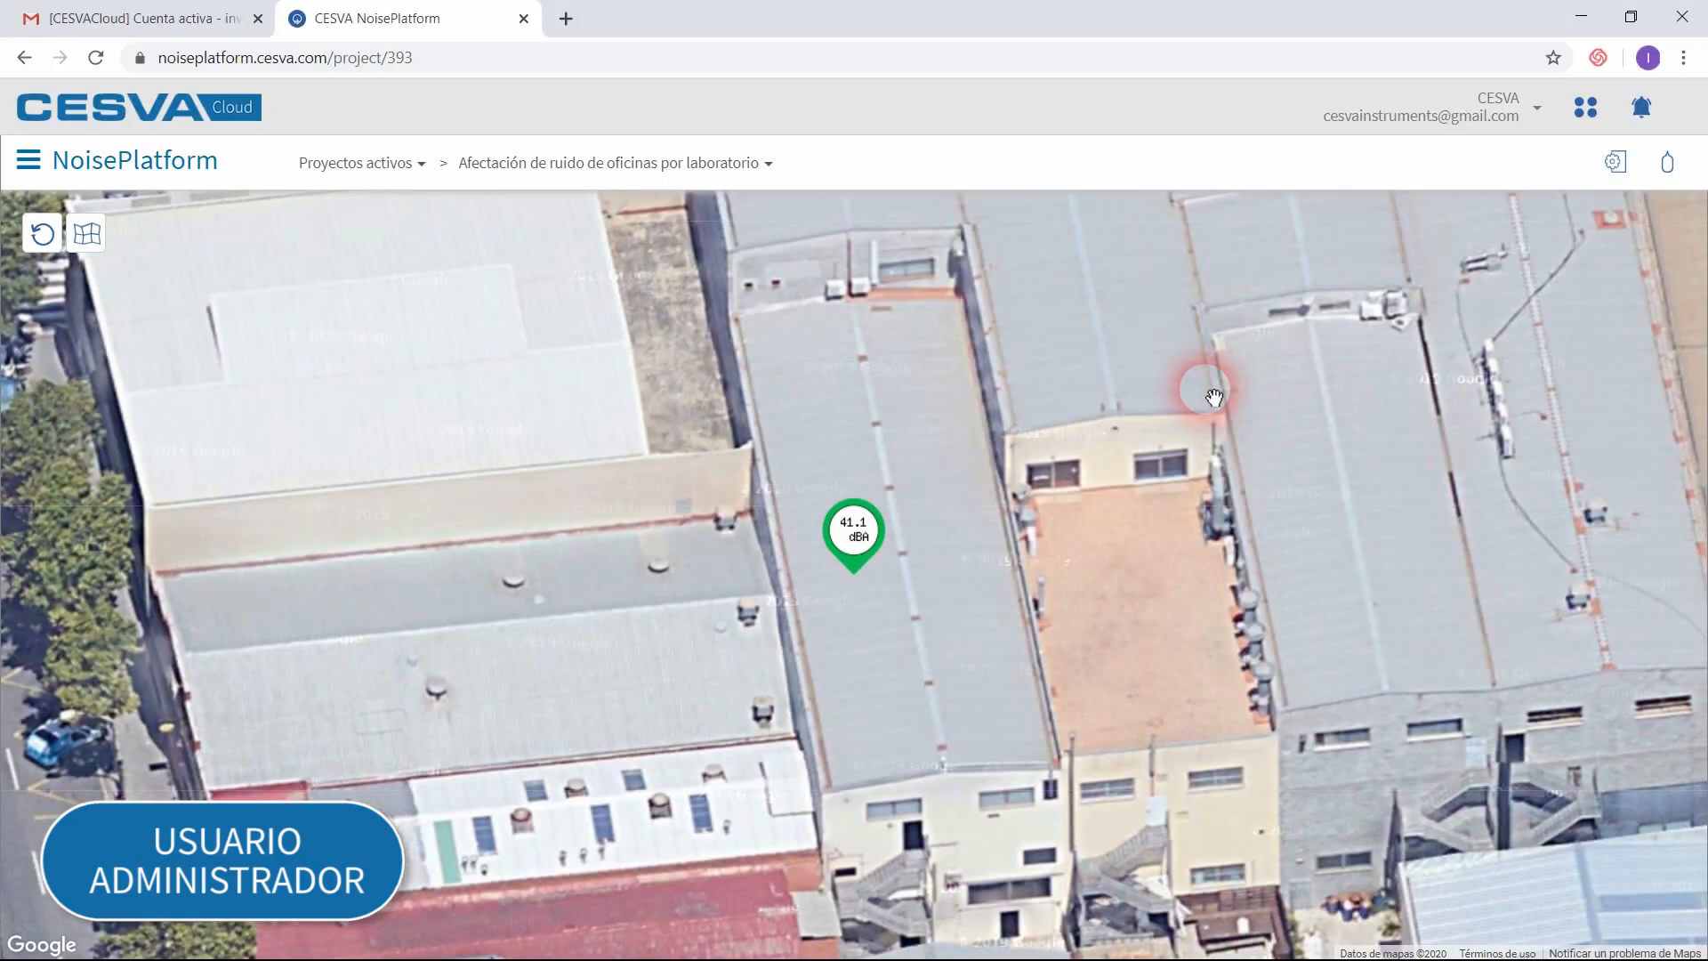
# Step: As administrator, open the project's invitation settings and grant the guest access to the TA120 WIFI terminal with every permission except Configuración
pyautogui.click(1613, 163)
pyautogui.click(140, 347)
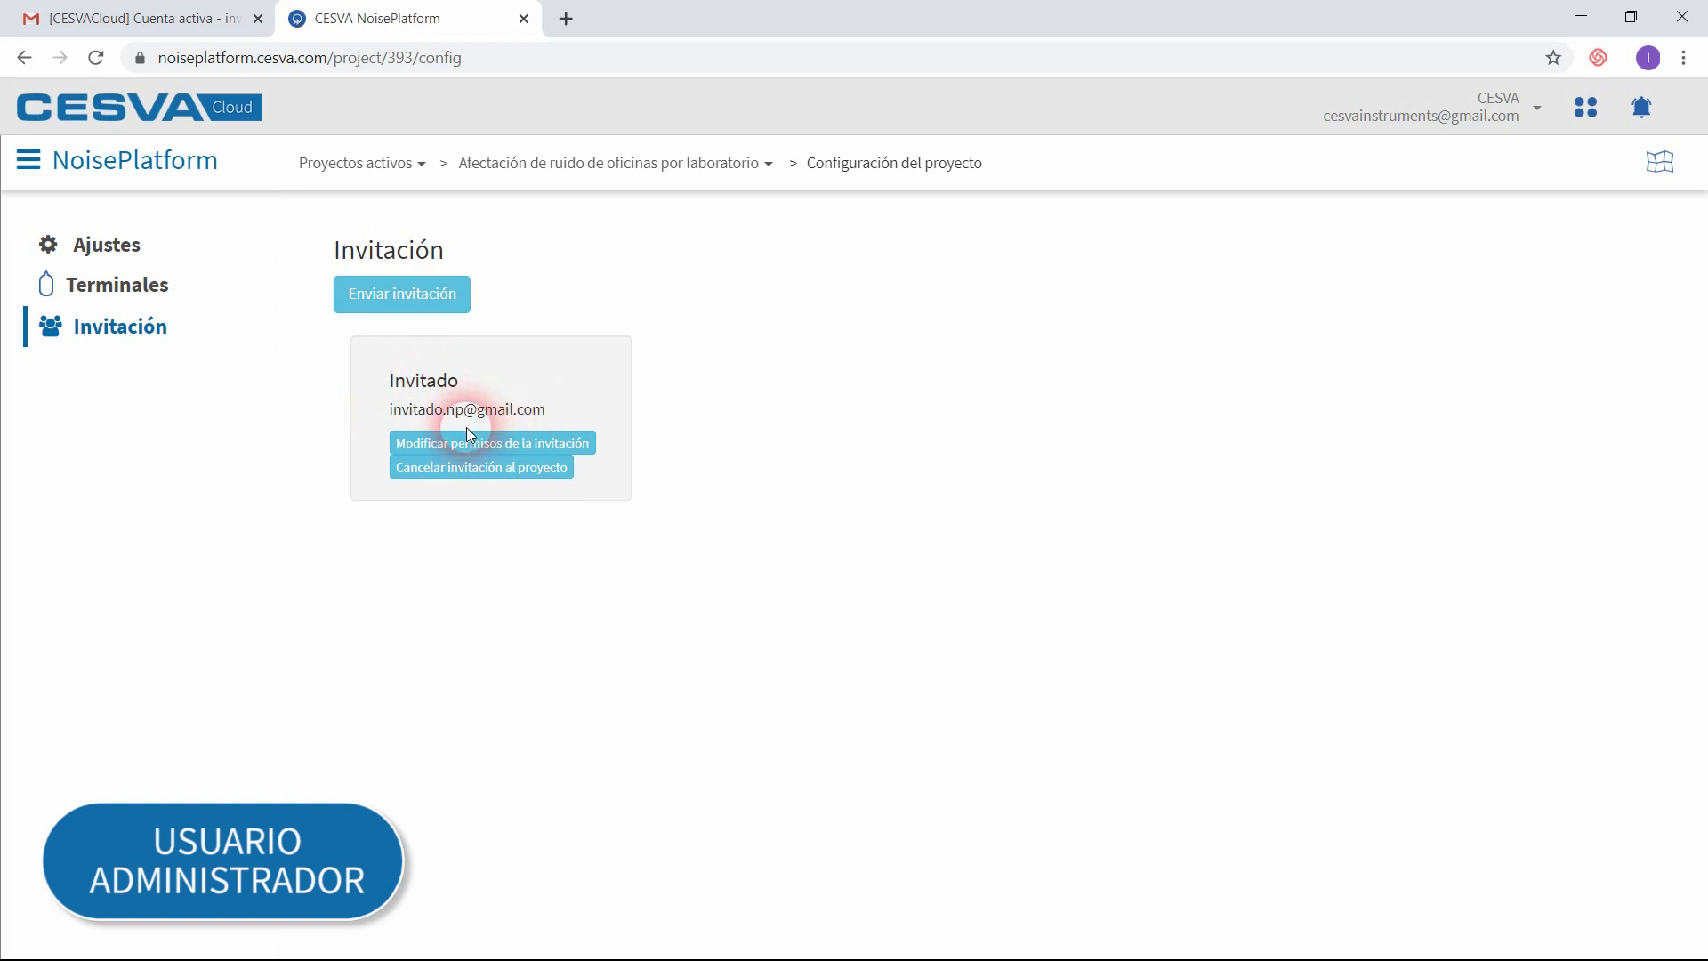
pyautogui.click(553, 447)
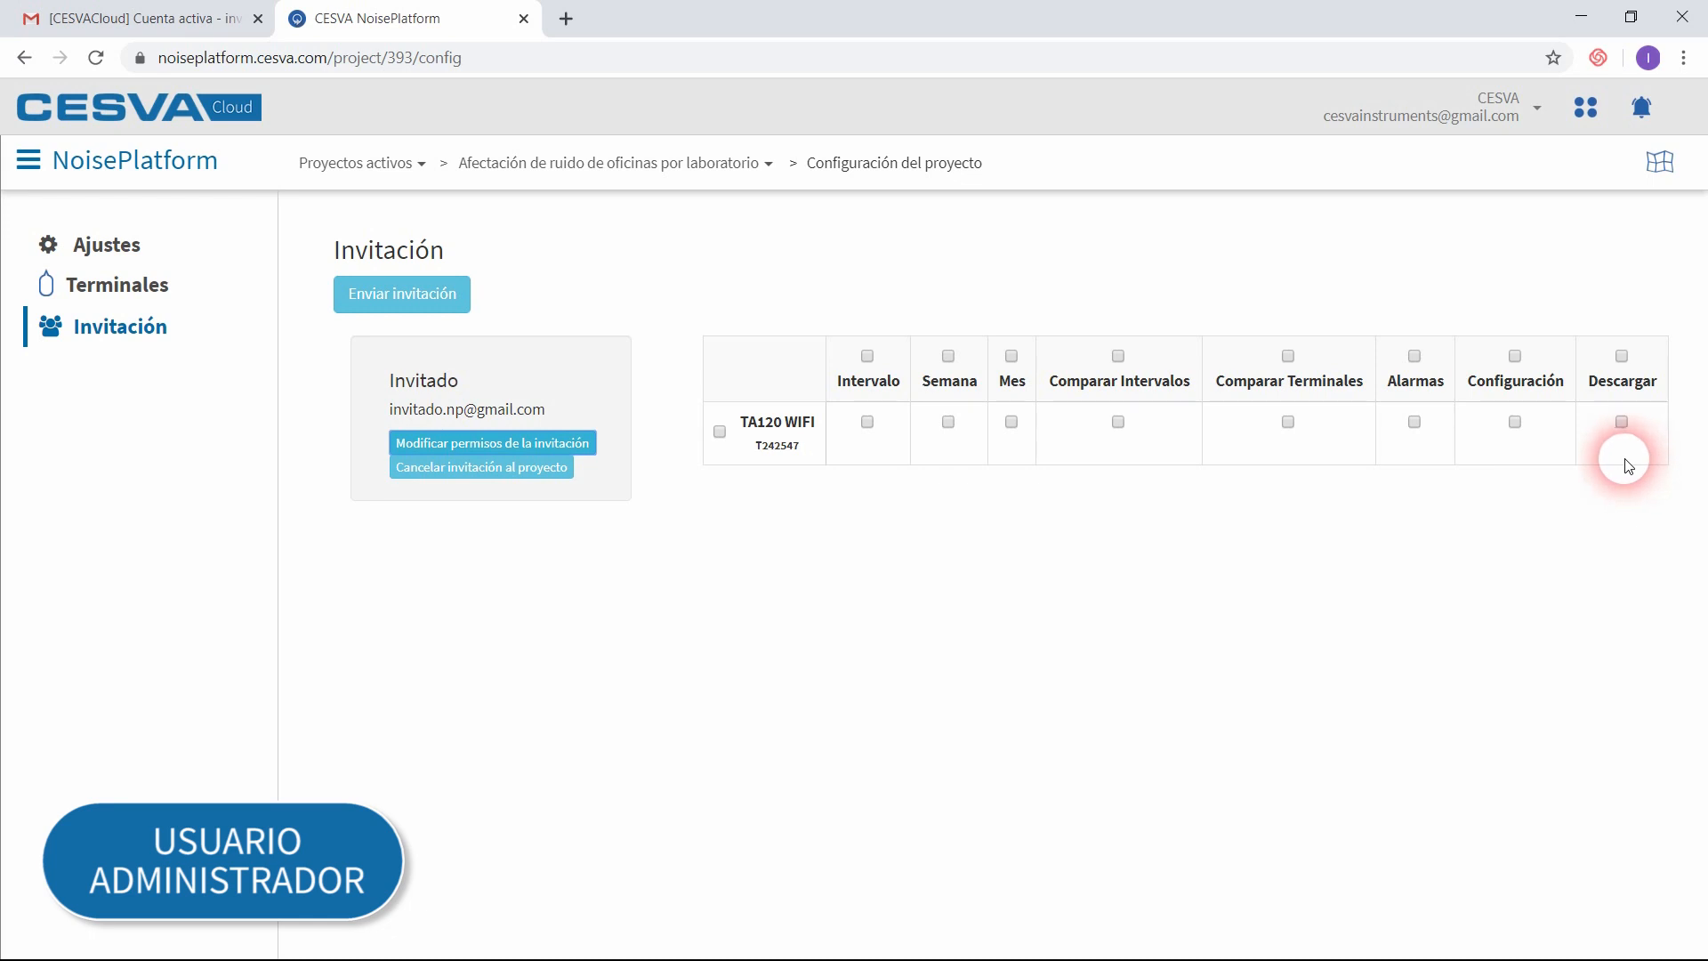
pyautogui.click(721, 432)
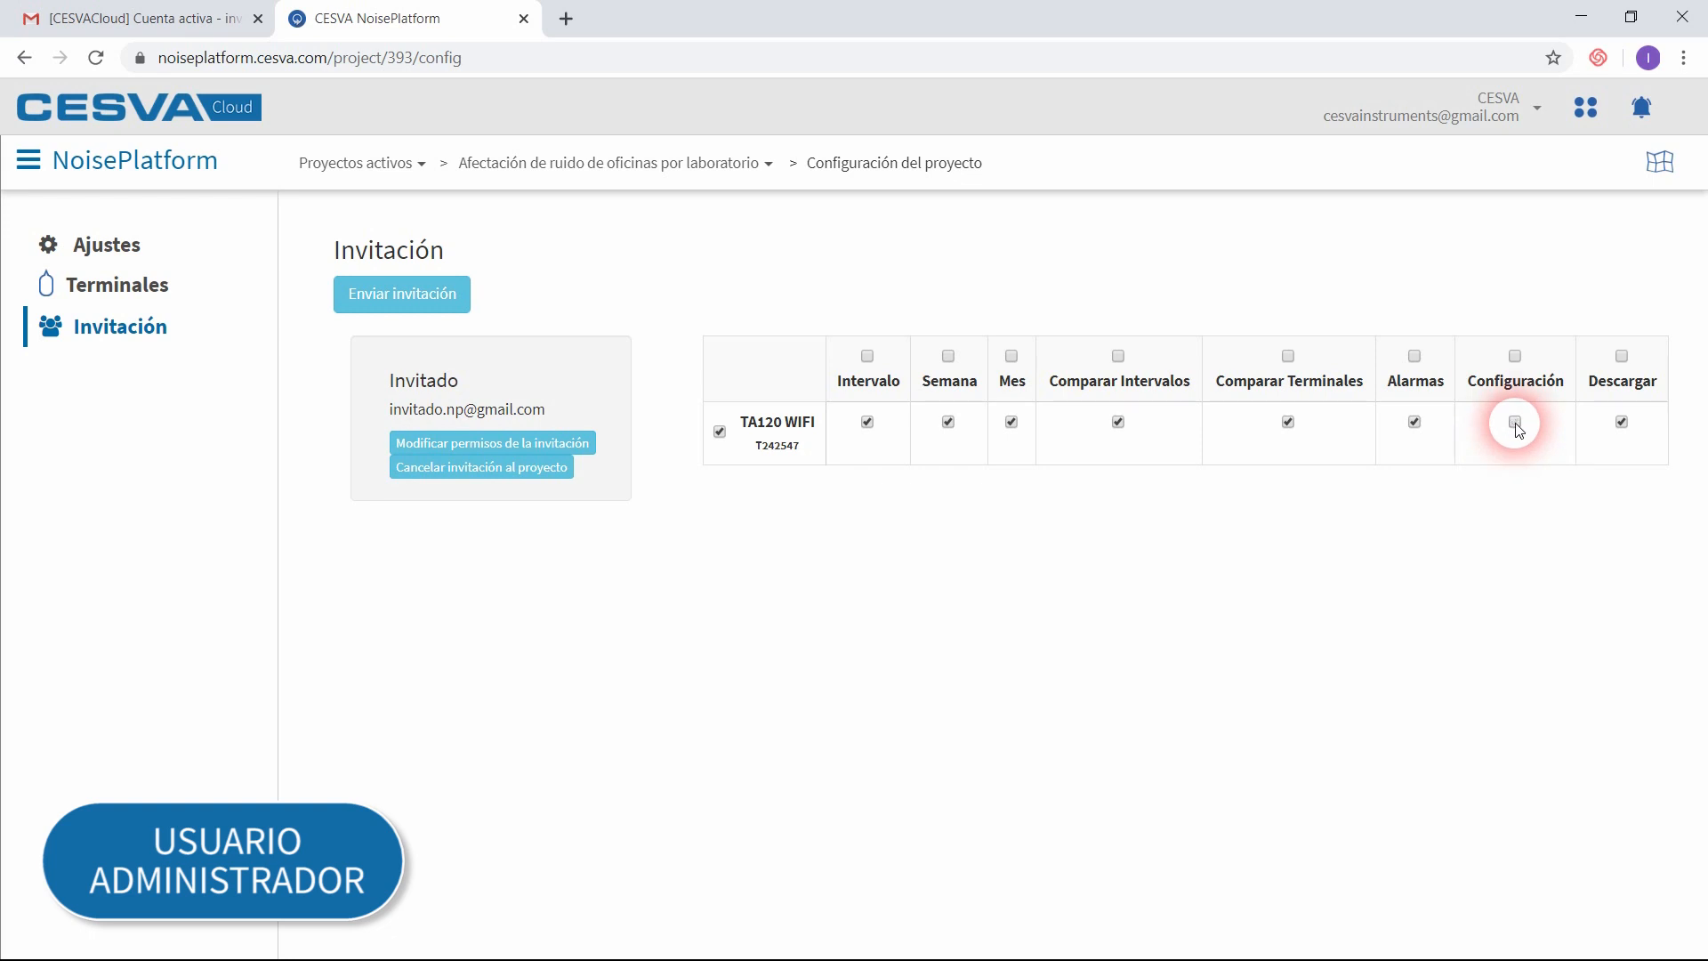
pyautogui.click(1622, 422)
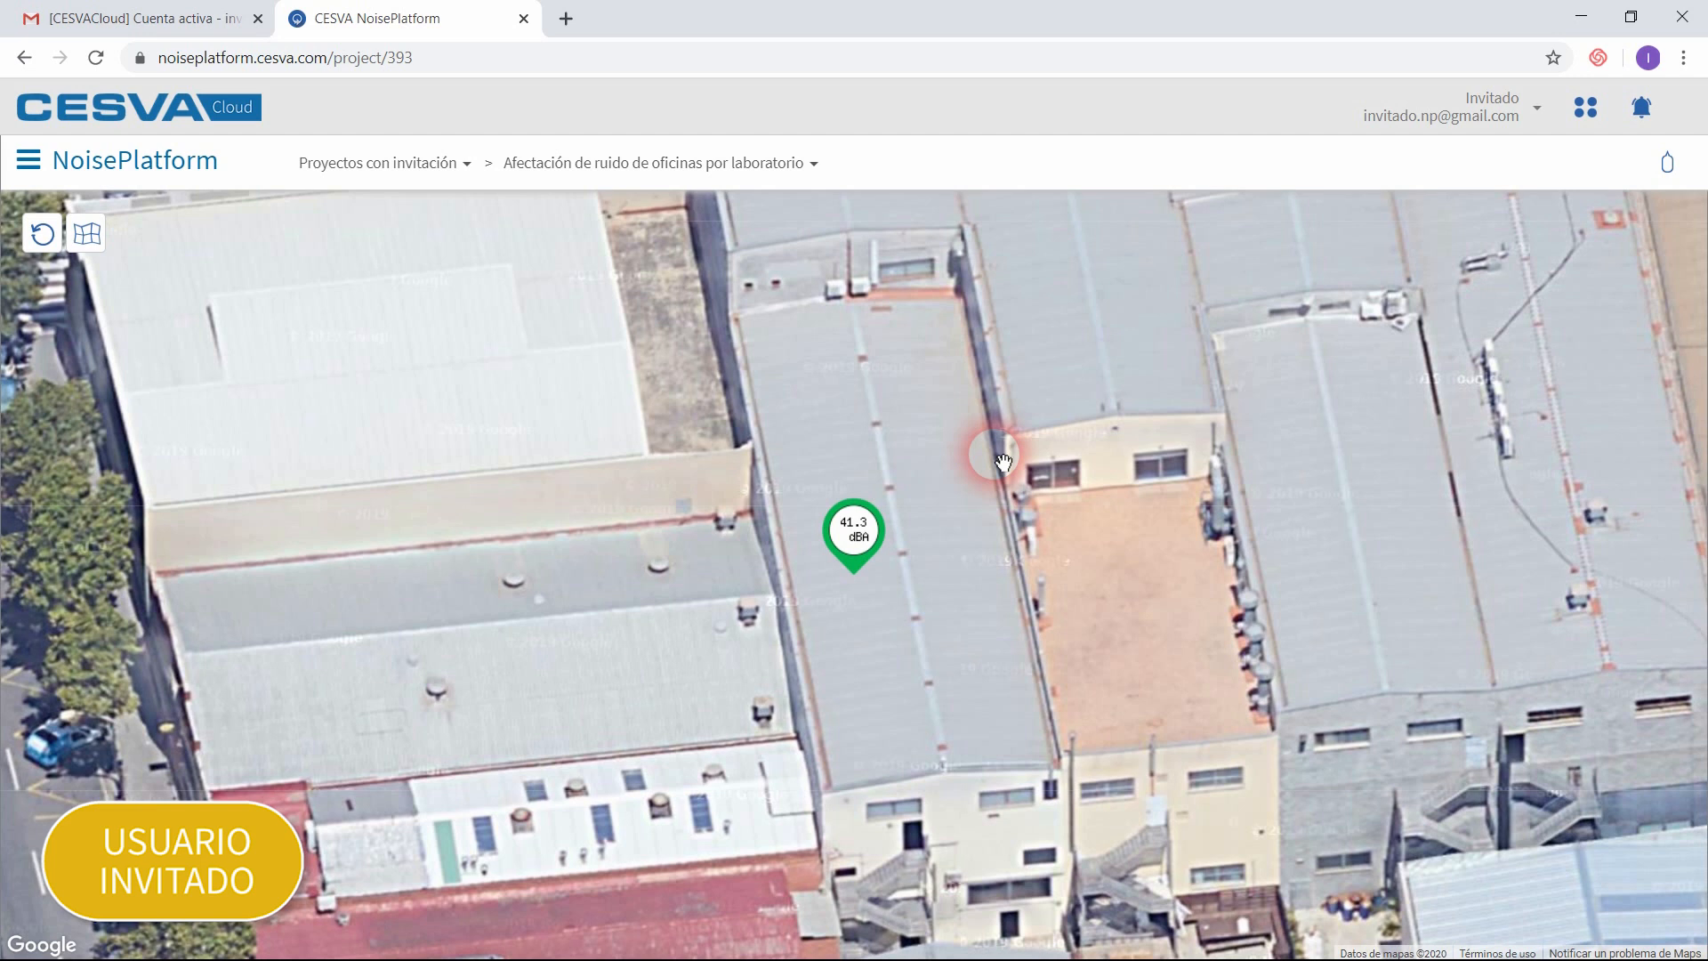
# Step: As the guest, open the noise terminal shown on the project map
pyautogui.click(865, 561)
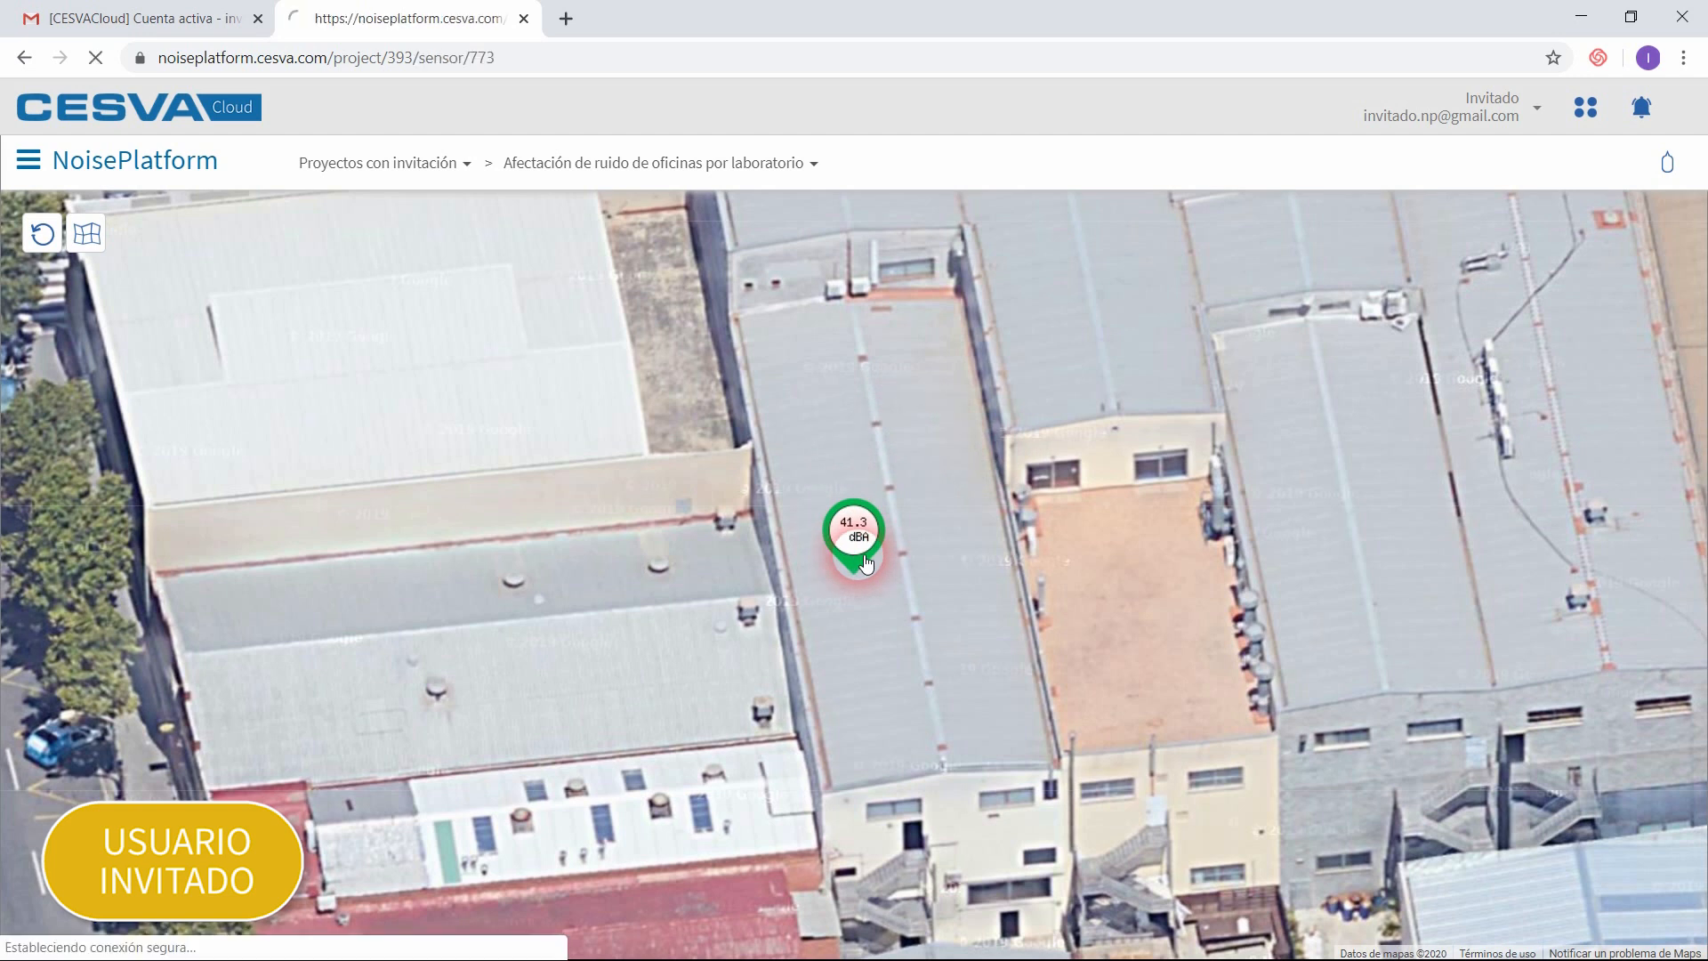